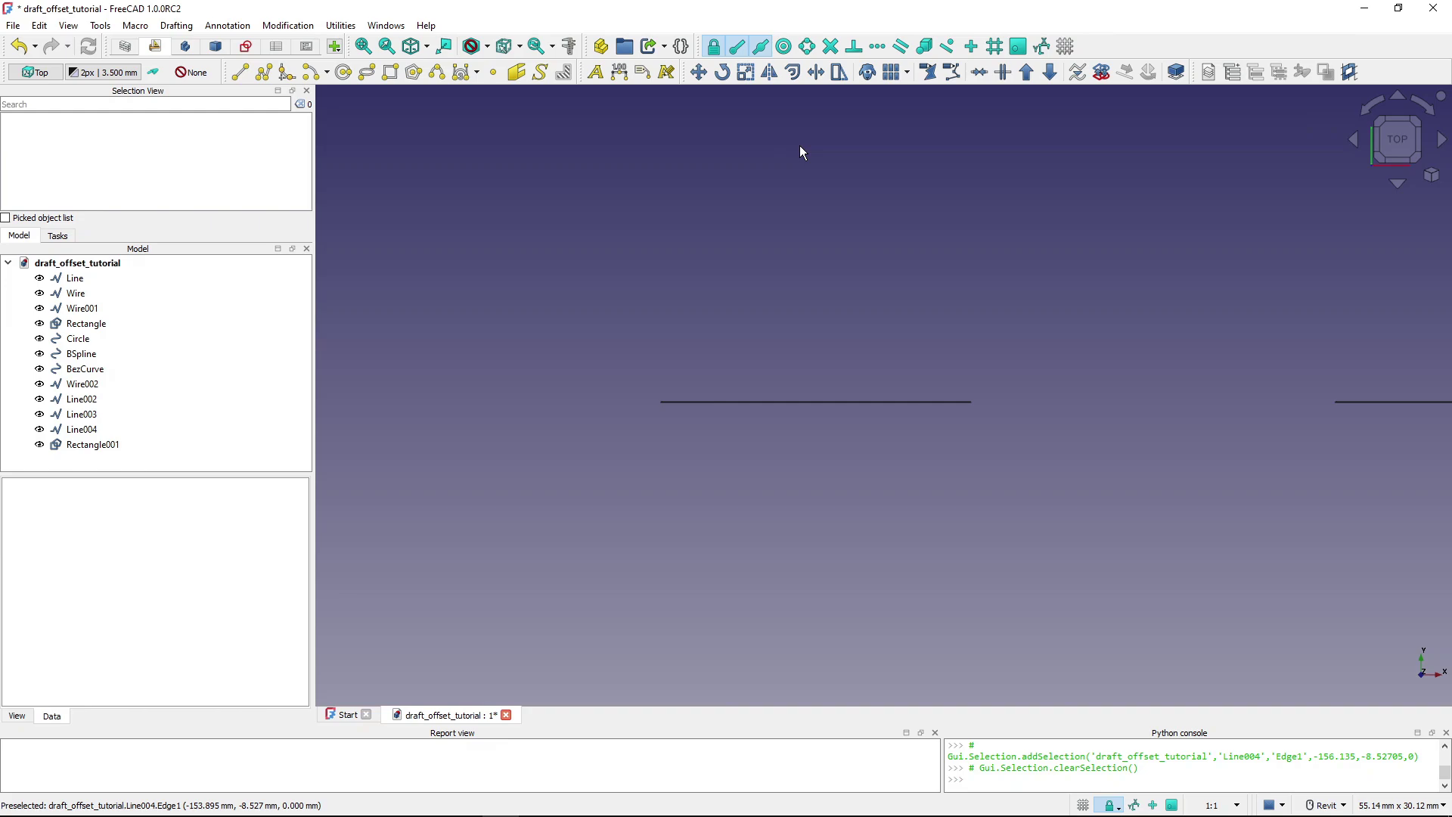
# Offset the leftmost line upward by about 3.7 mm as a copy, keeping the original
pyautogui.click(794, 80)
pyautogui.click(800, 401)
pyautogui.click(800, 401)
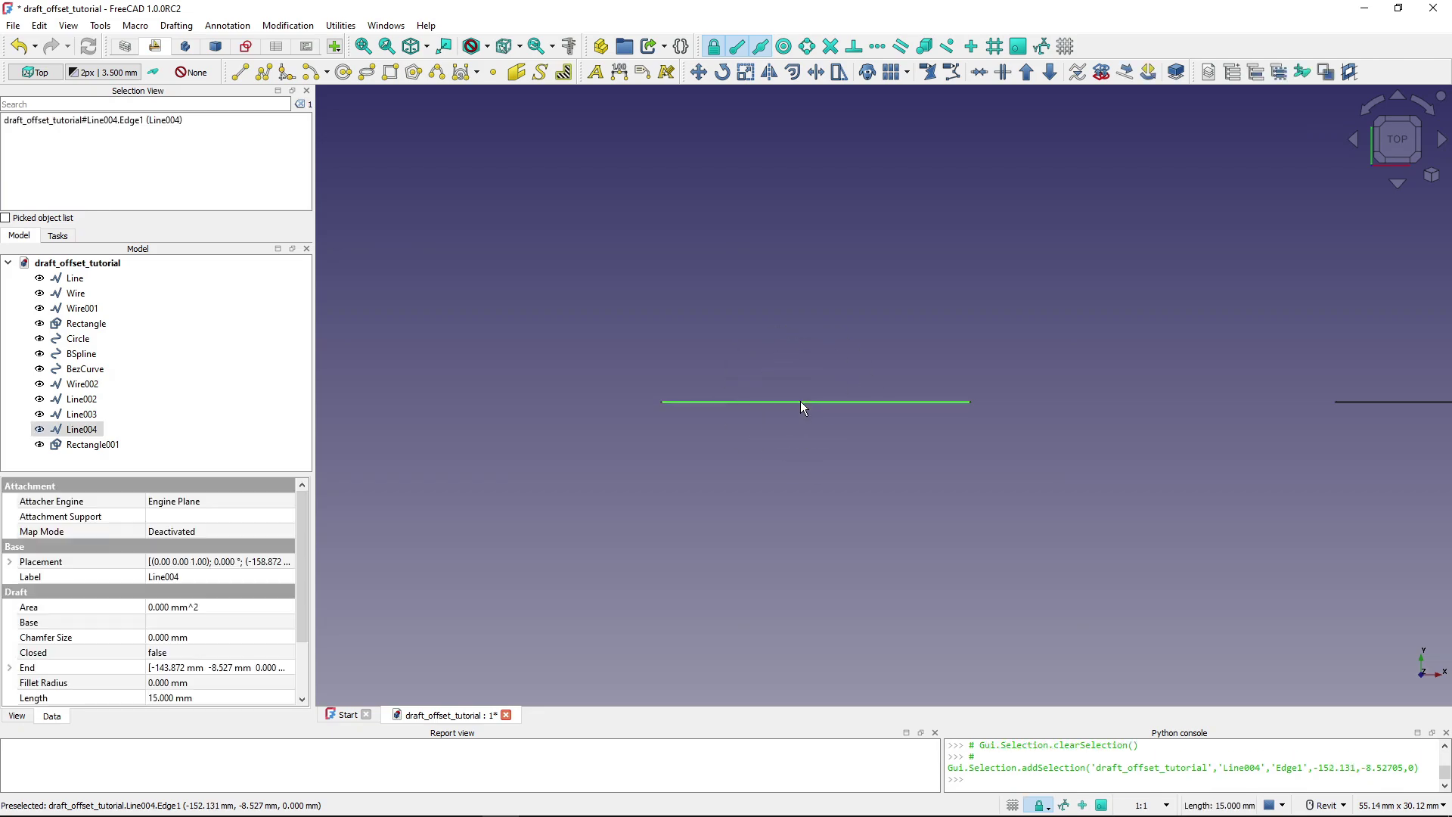
pyautogui.click(796, 75)
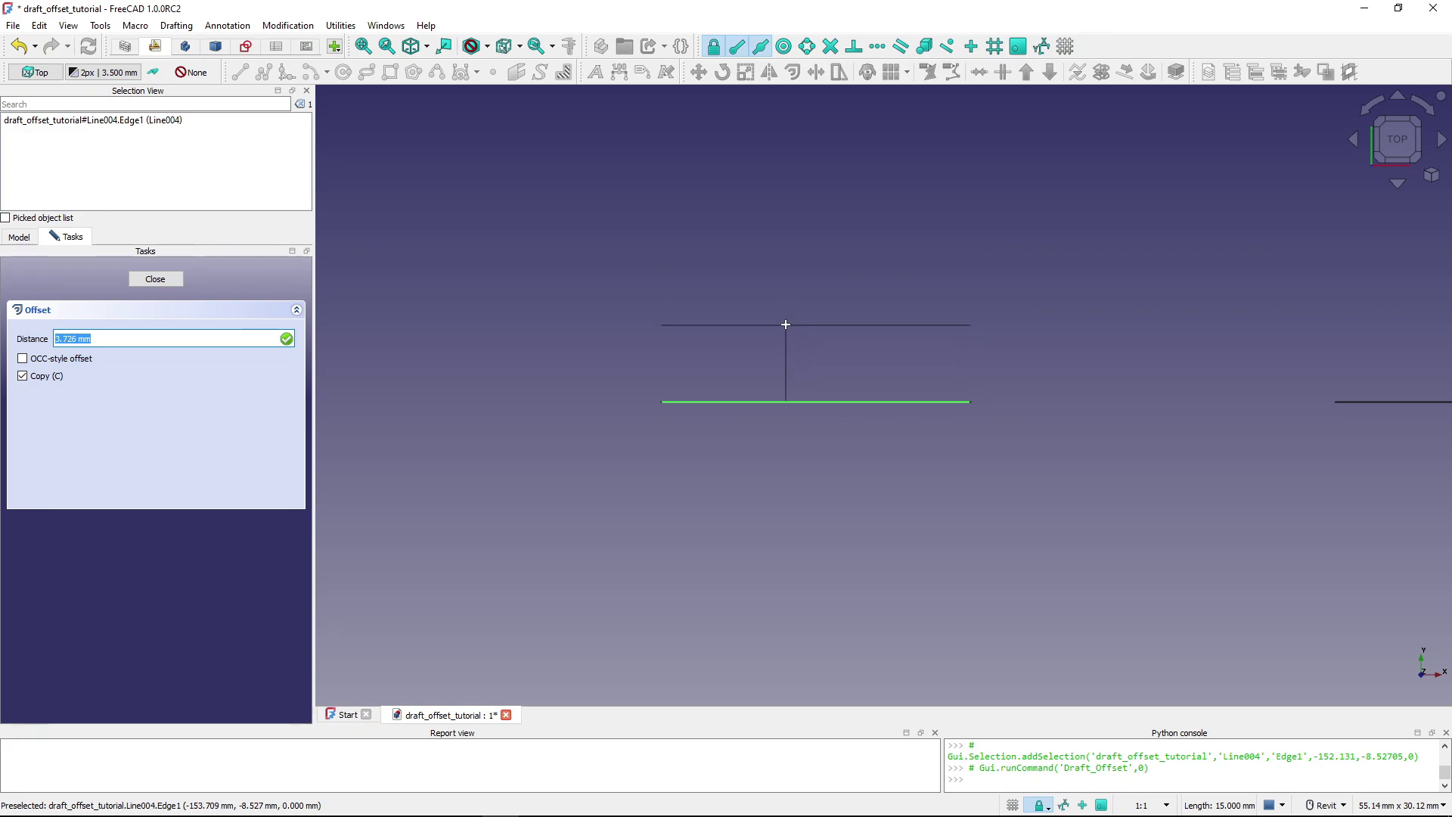
pyautogui.click(792, 325)
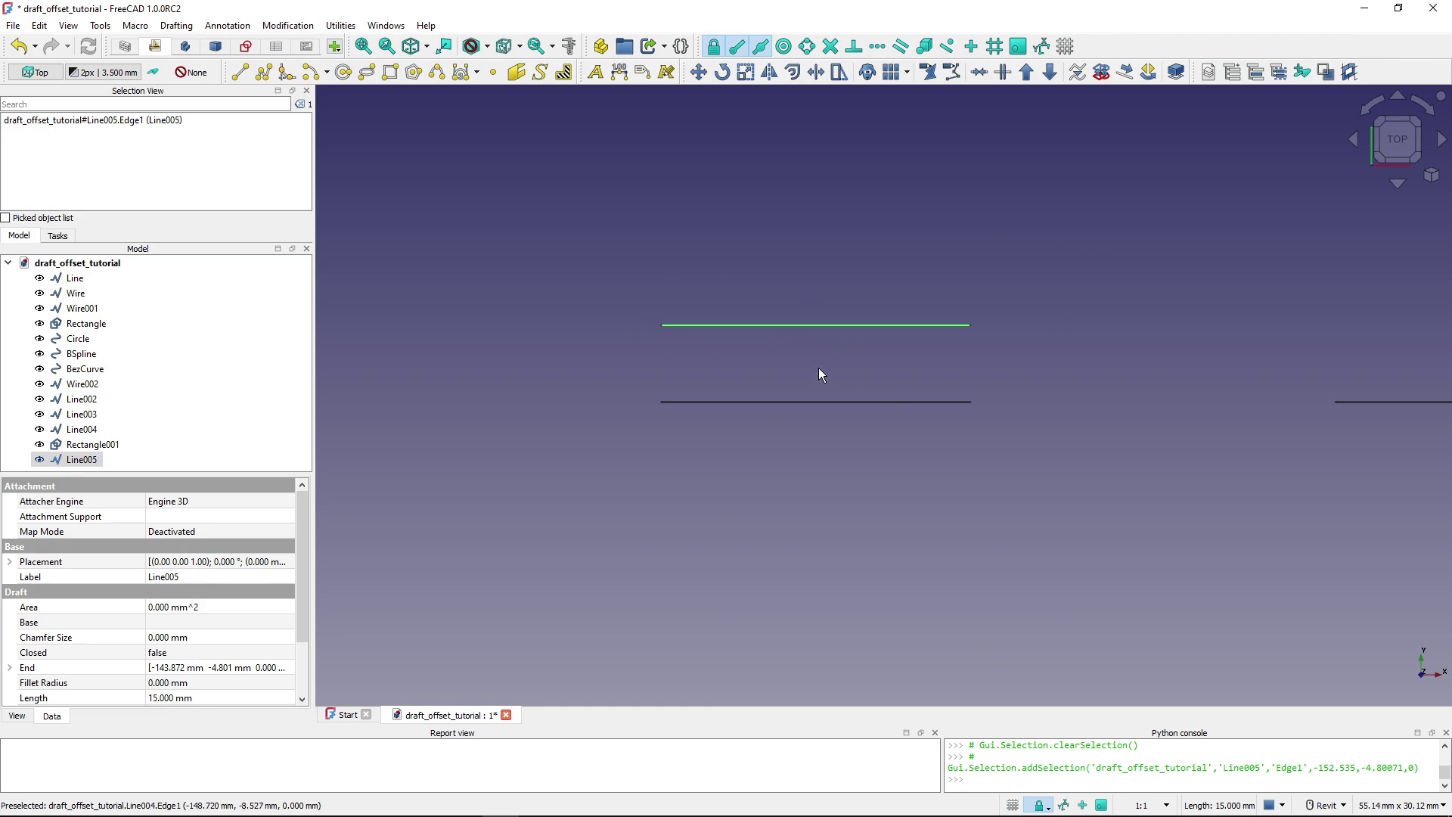
# Offset the new upper line about 4.6 mm further upward with Copy turned off, moving the line itself
pyautogui.click(790, 325)
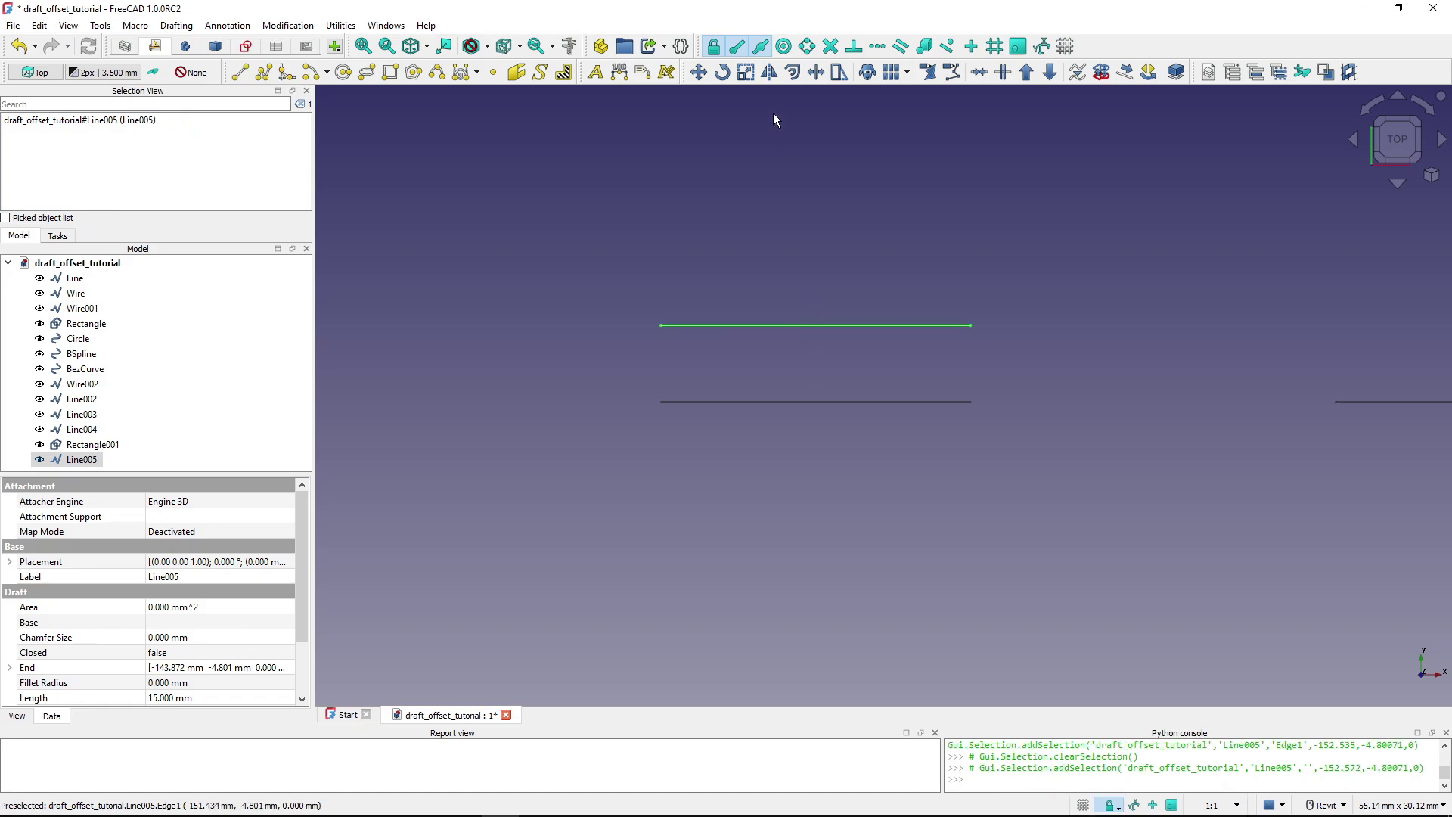
pyautogui.click(792, 71)
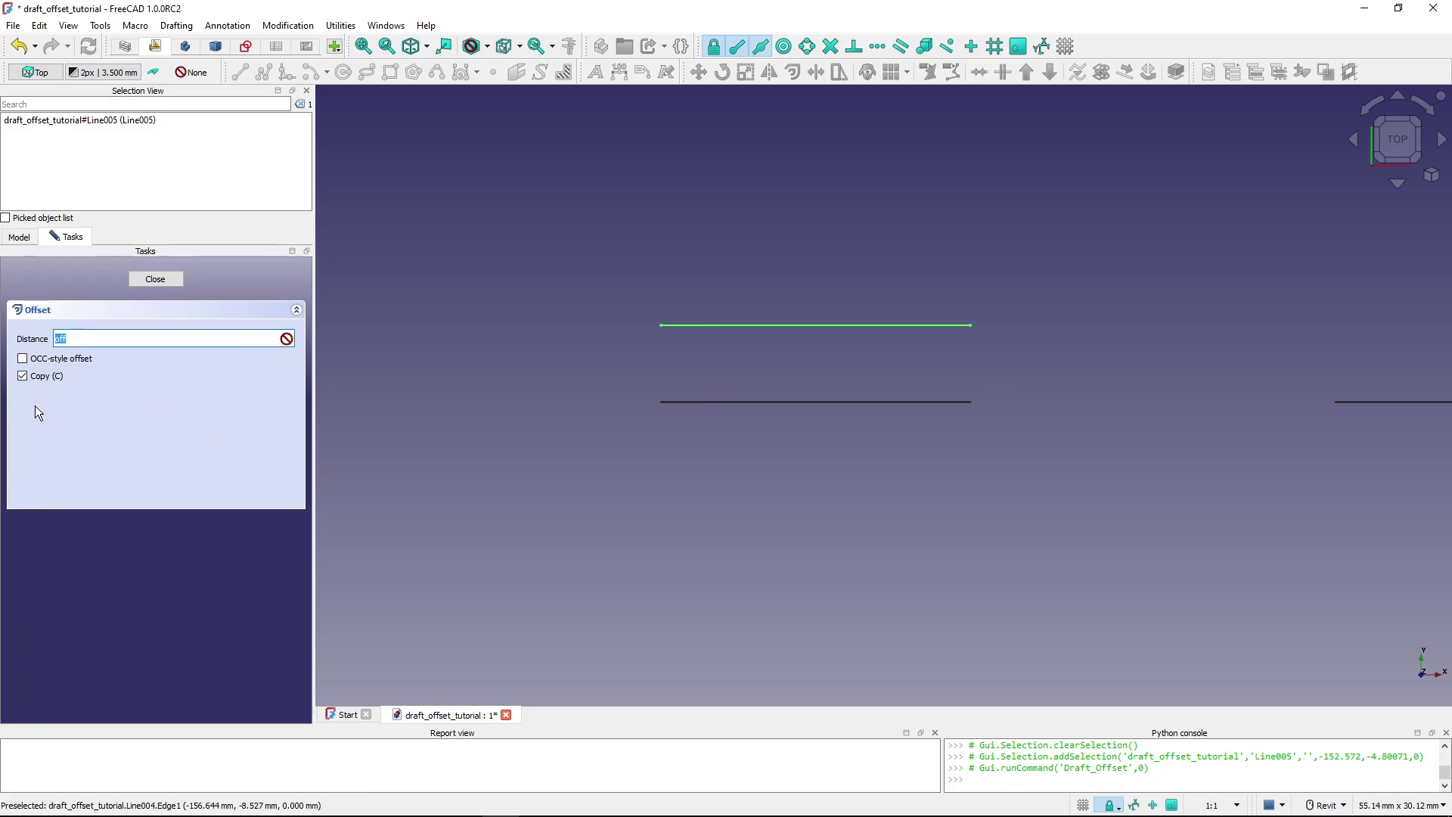
pyautogui.click(24, 376)
pyautogui.click(760, 229)
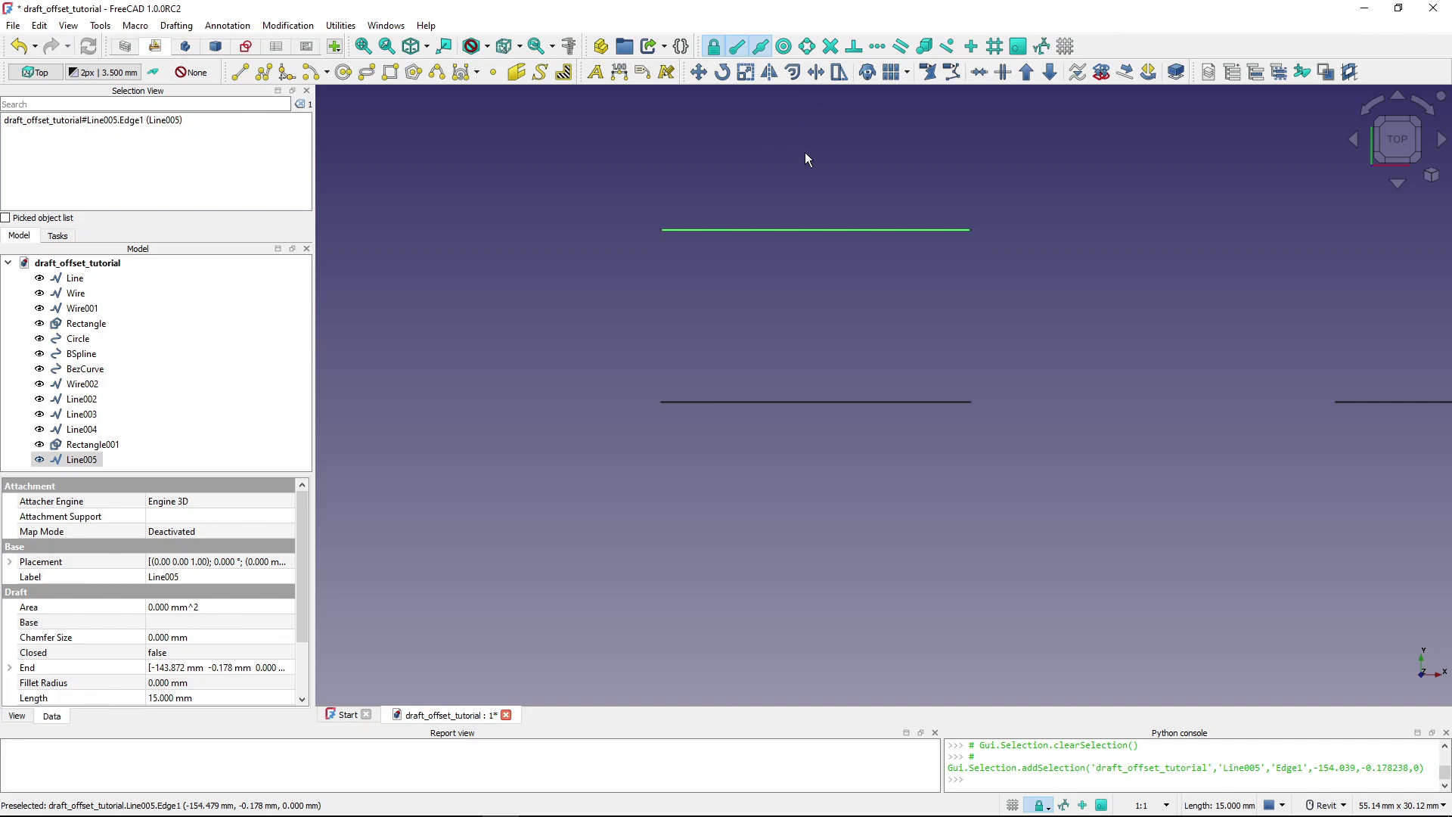
# Offset Line003 downward by exactly 5 mm with Copy turned on
pyautogui.moveTo(1295, 310); pyautogui.dragTo(687, 334, button='middle')
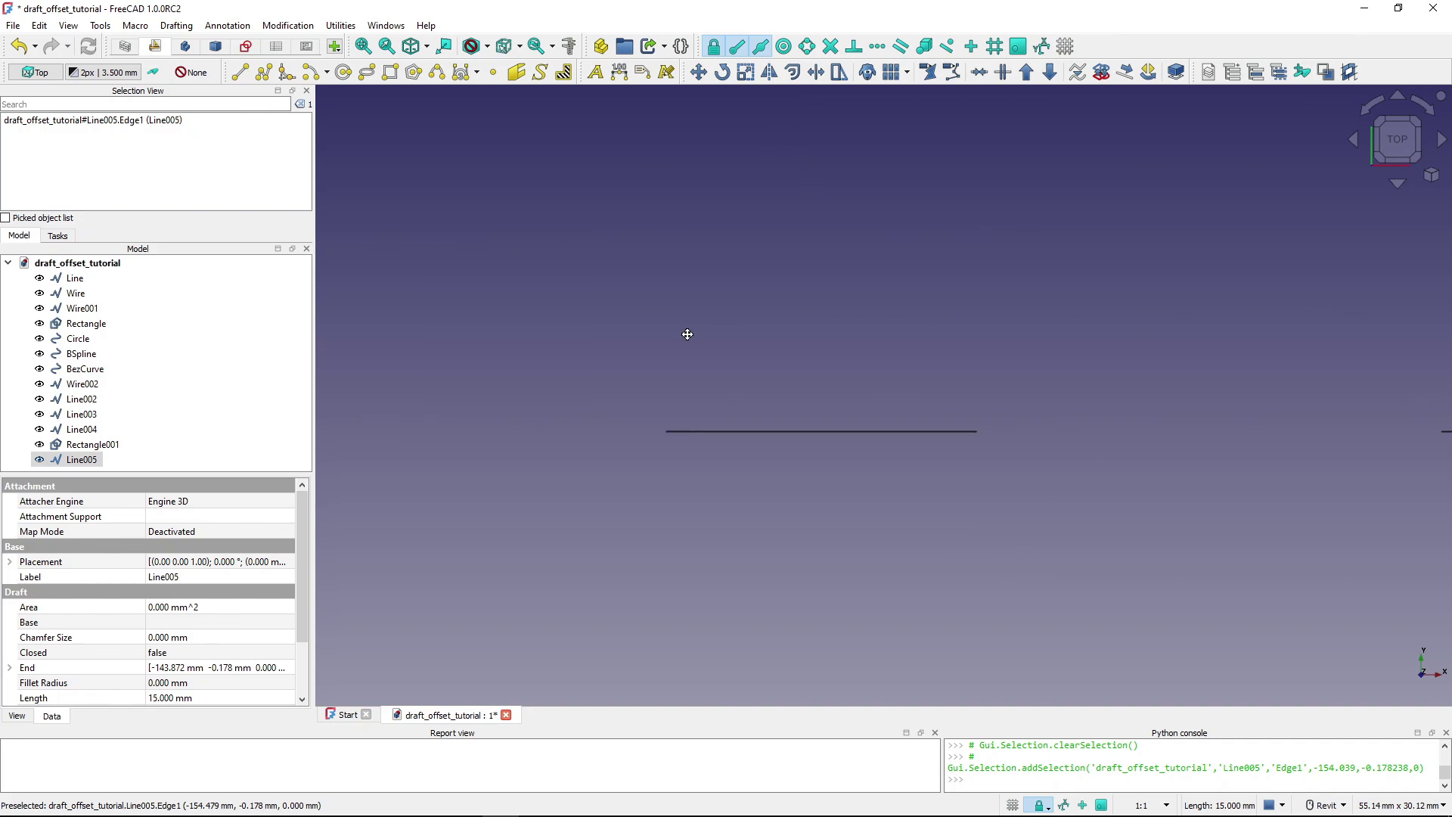
pyautogui.click(756, 432)
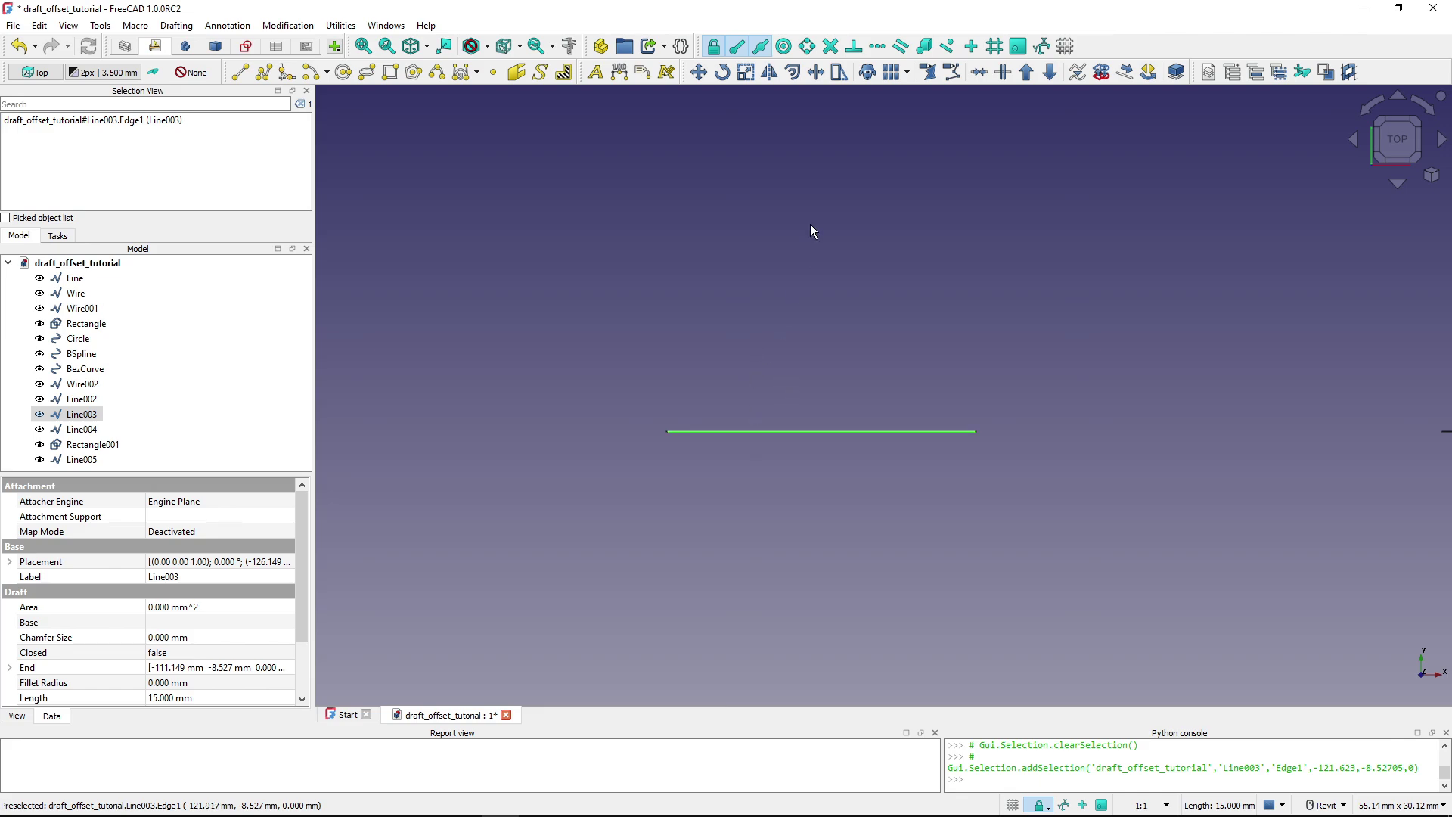
pyautogui.click(793, 73)
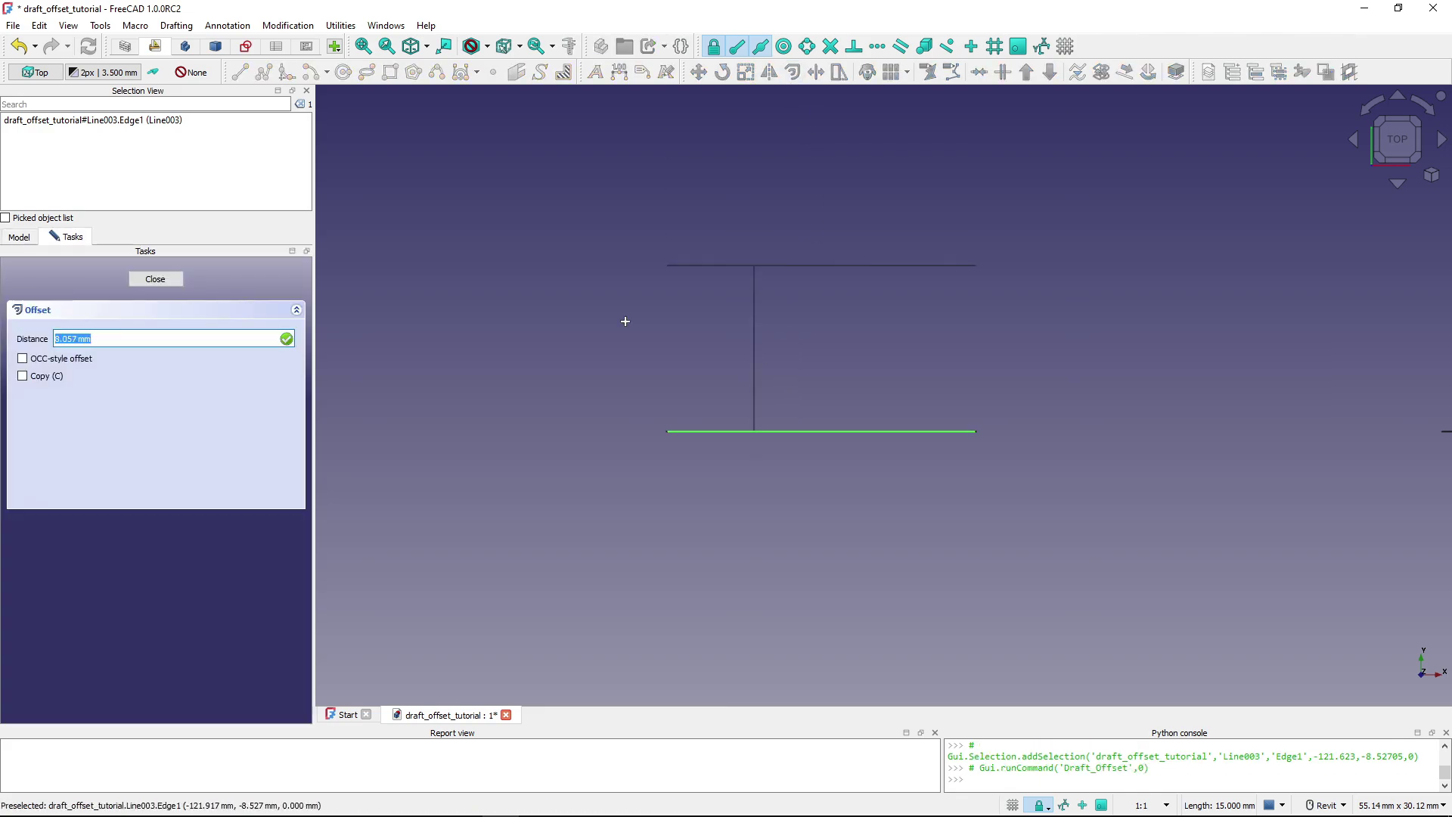
pyautogui.write('6.480 mm')
pyautogui.click(23, 376)
pyautogui.click(65, 339)
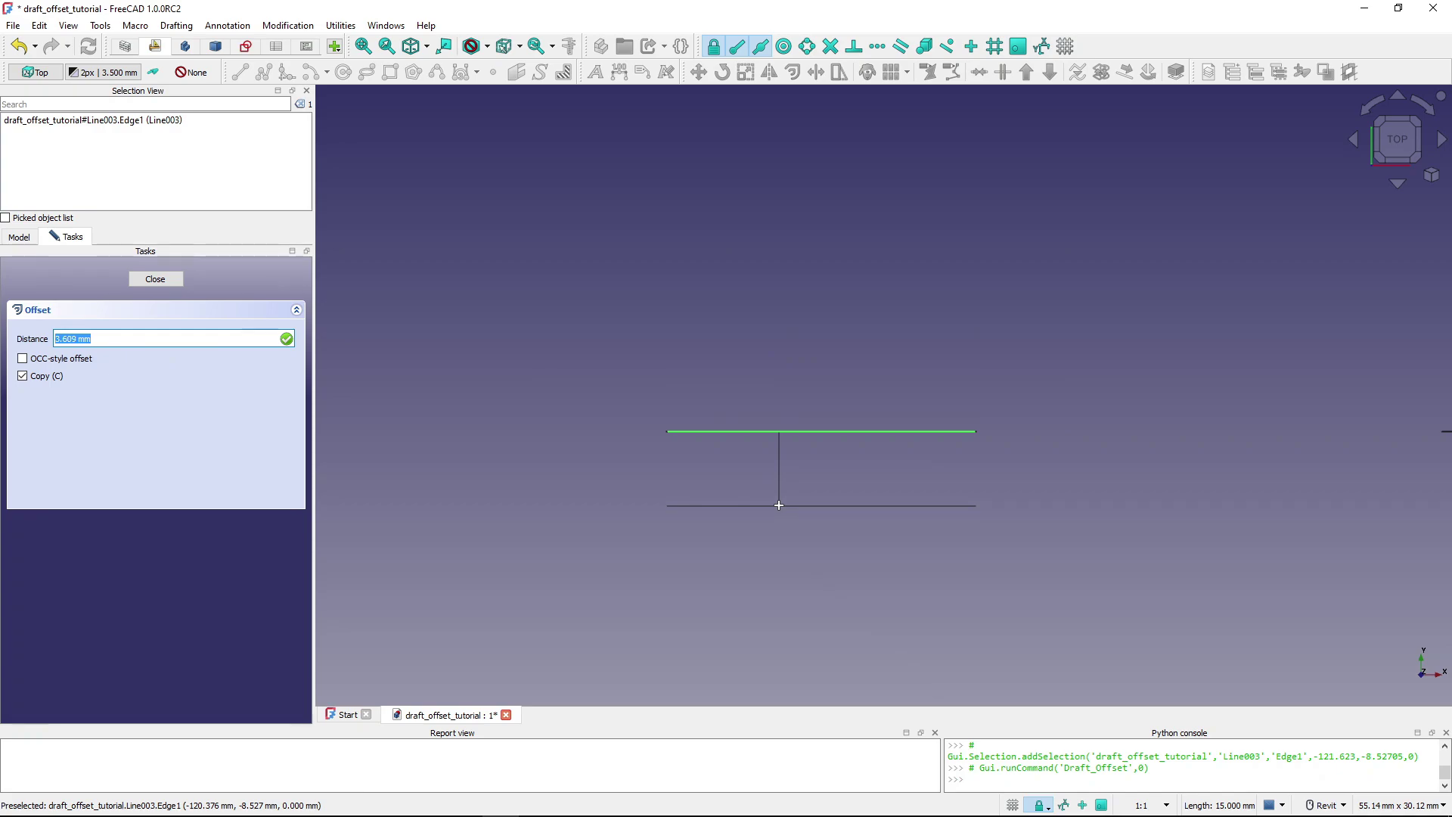
pyautogui.write('5')
pyautogui.press('Return')
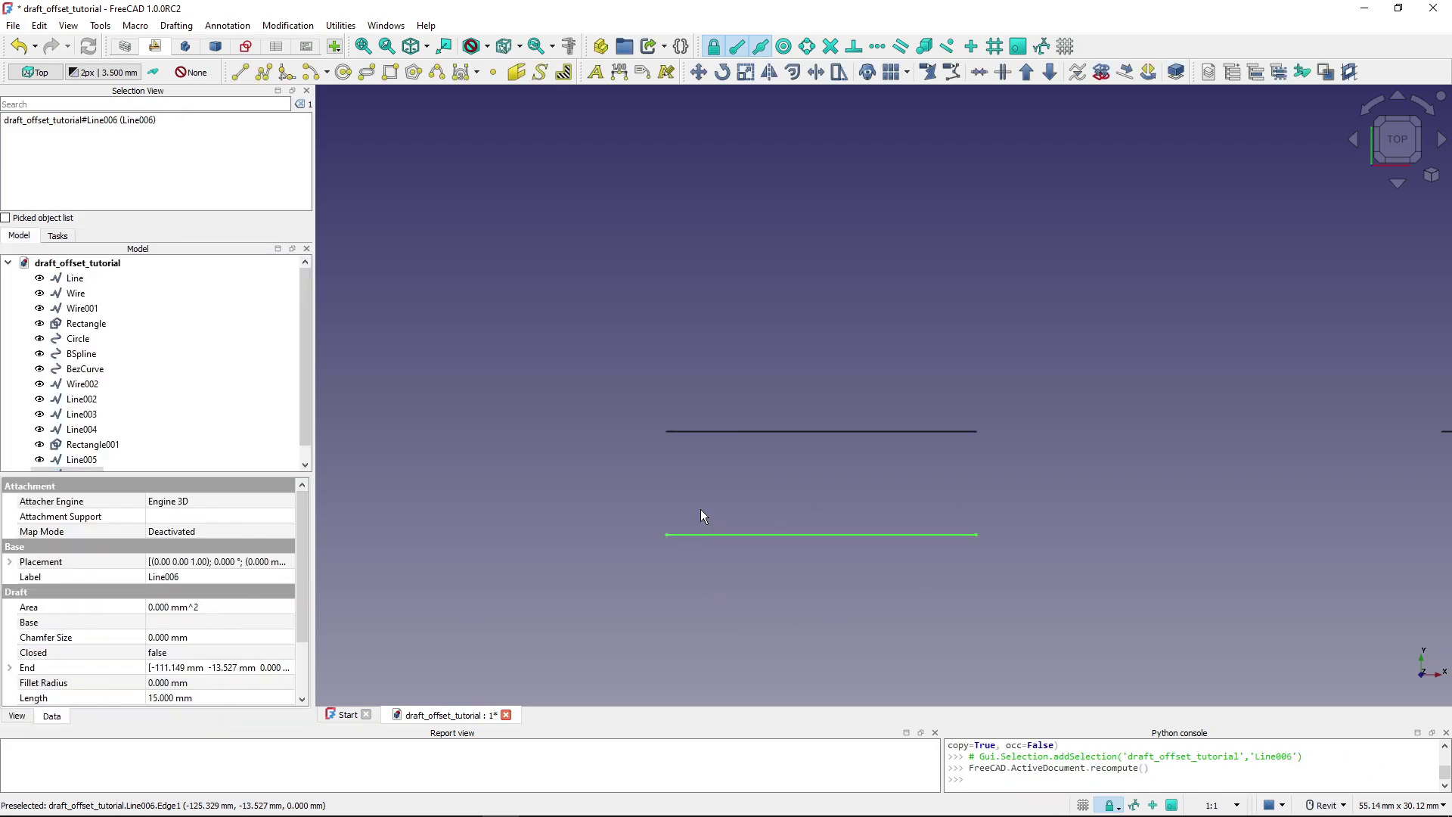
# Offset the original Line003 upward by exactly 10 mm as a copy
pyautogui.click(797, 538)
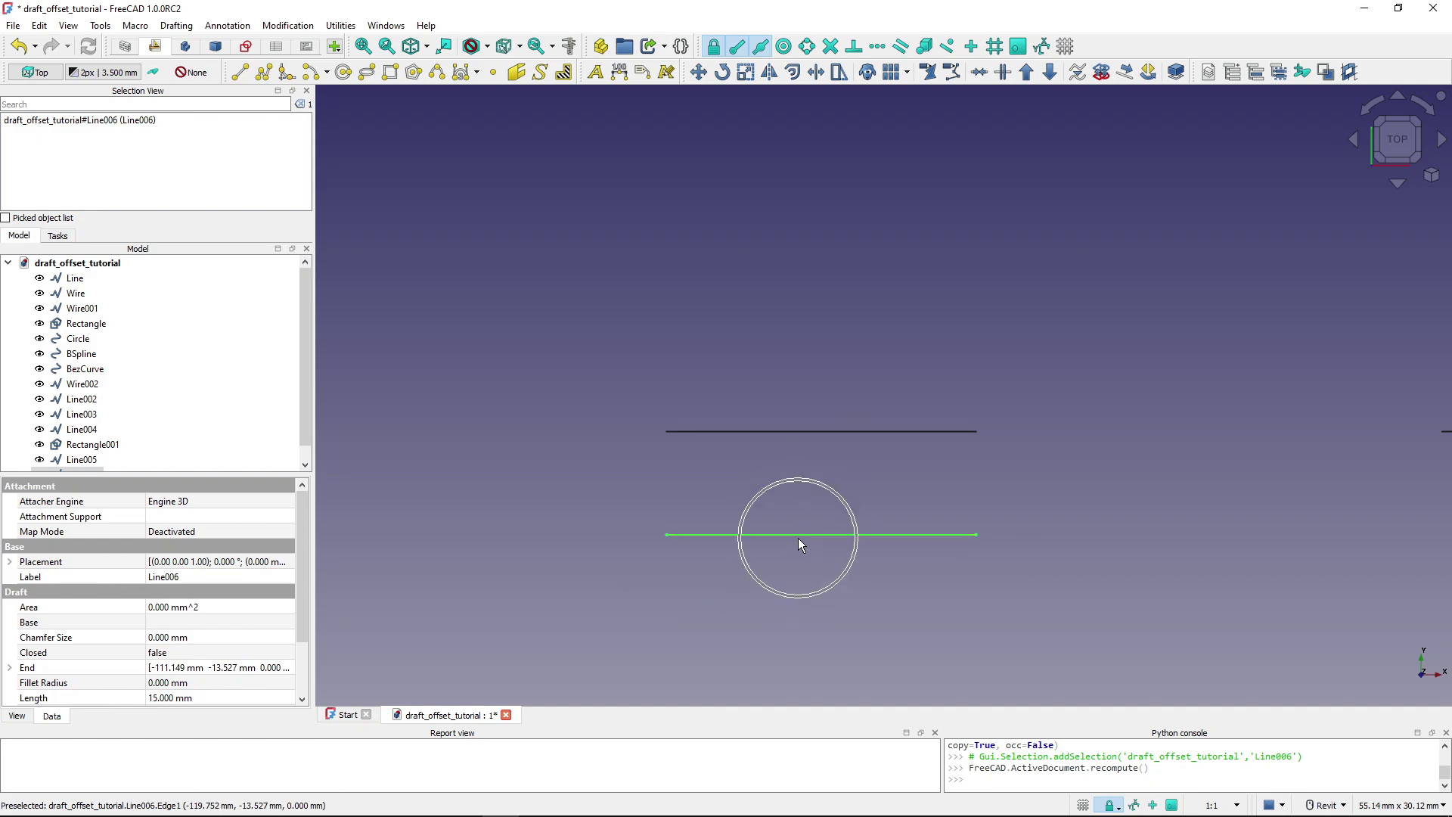
pyautogui.click(815, 431)
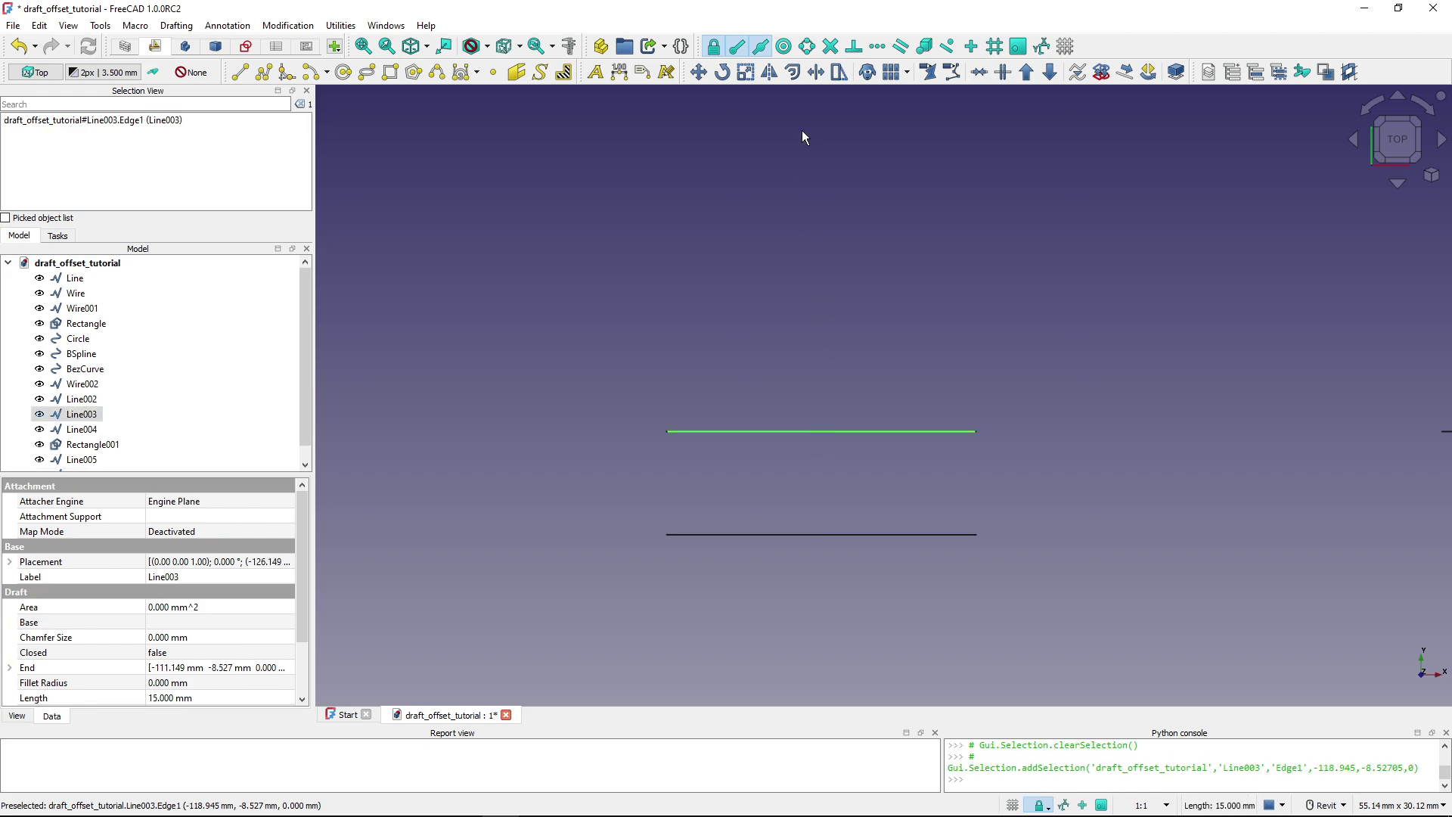
pyautogui.click(792, 77)
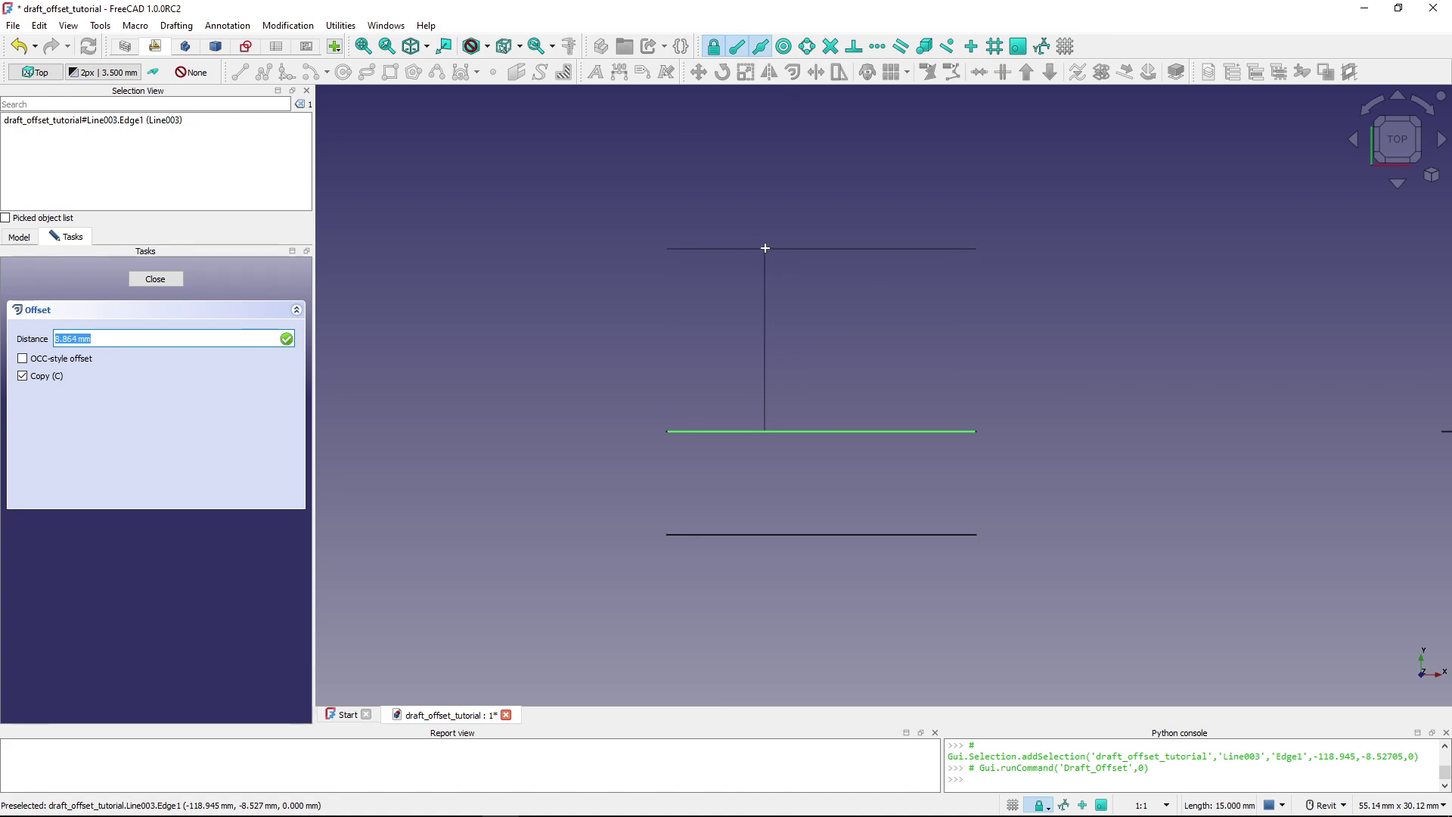
pyautogui.write('10')
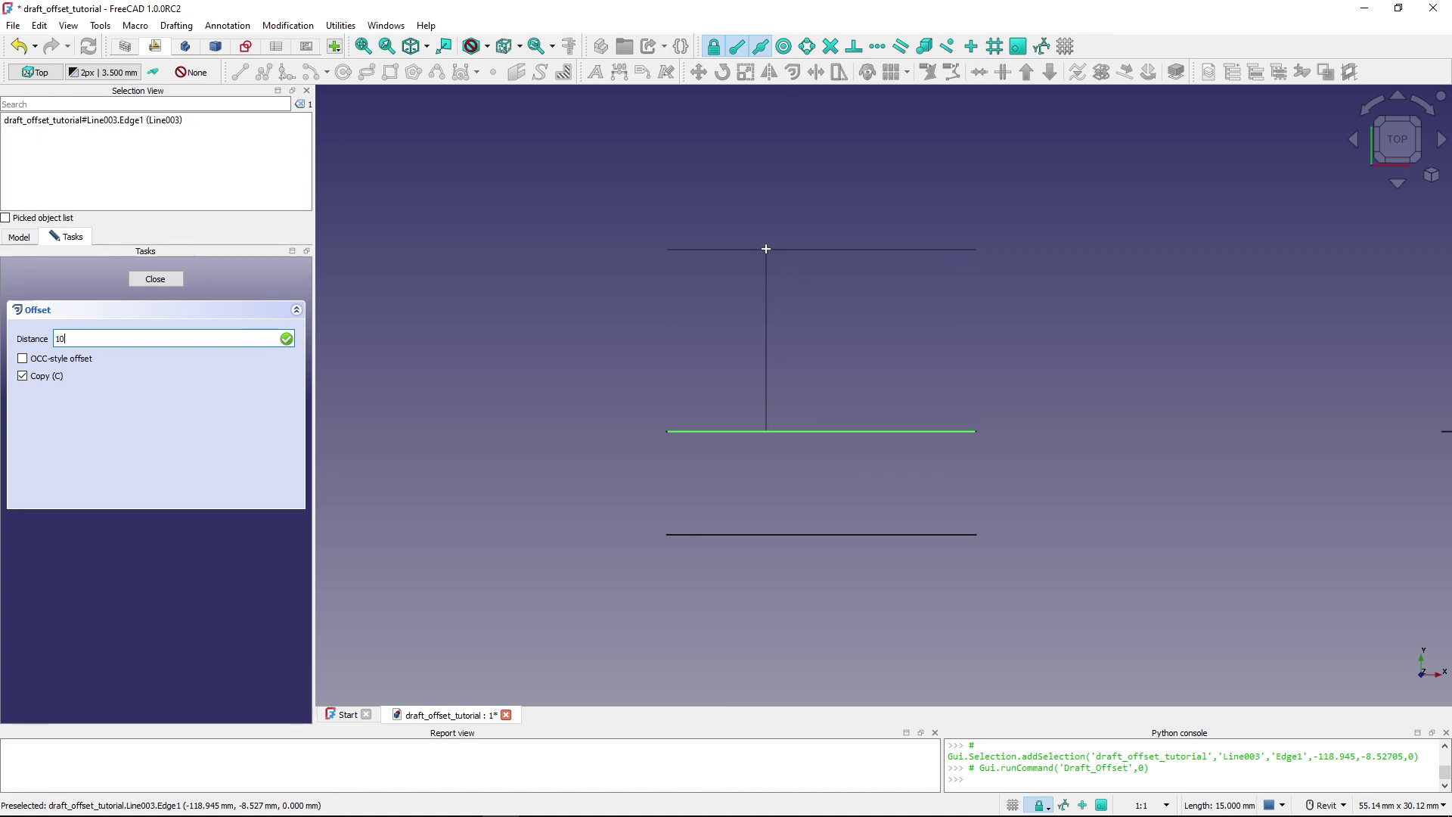
pyautogui.press('Return')
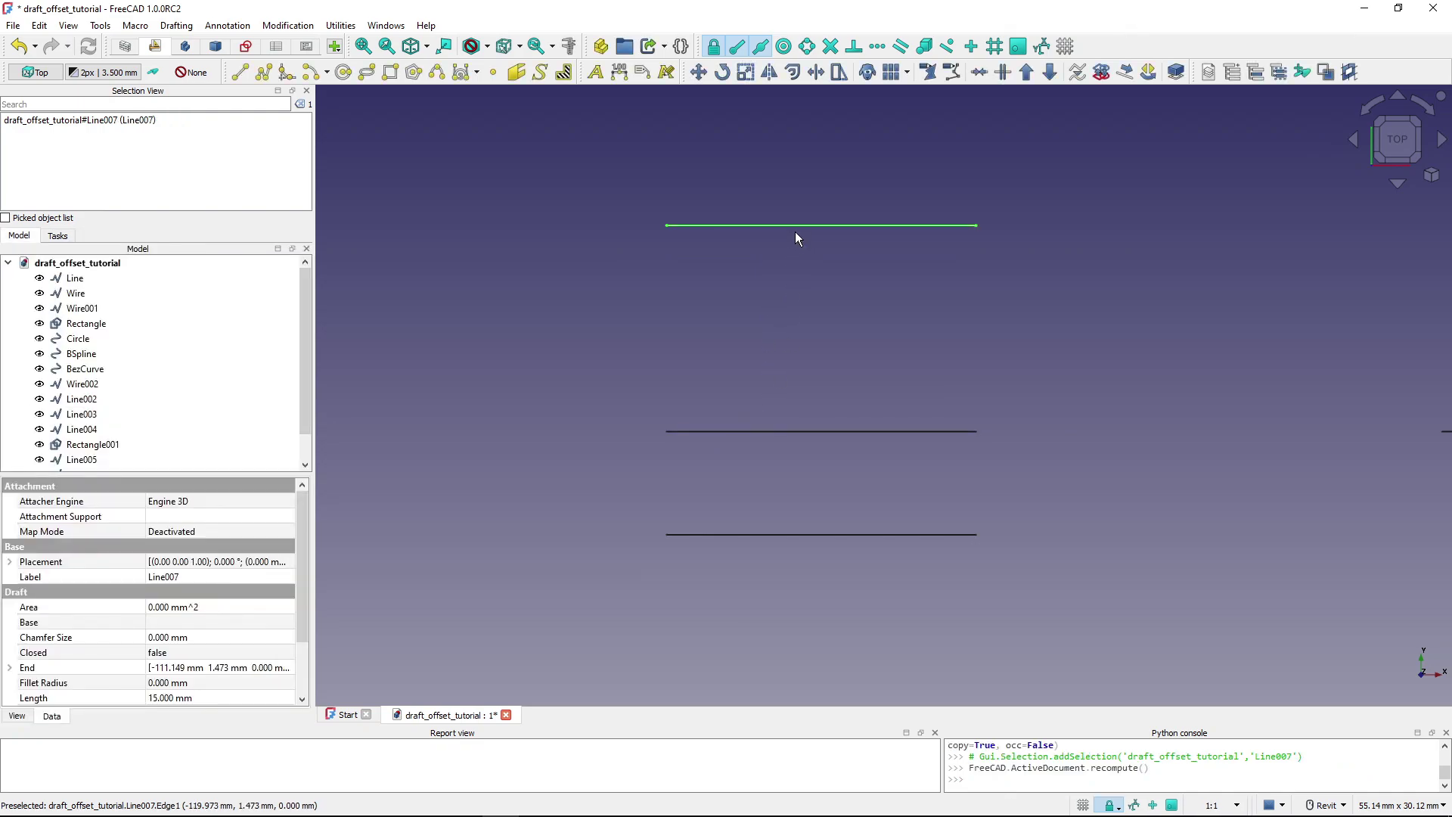
# Start Offset with nothing selected, pick Line002 as the object, and place a copy about 4.35 mm above it
pyautogui.moveTo(1421, 385); pyautogui.dragTo(829, 364, button='middle')
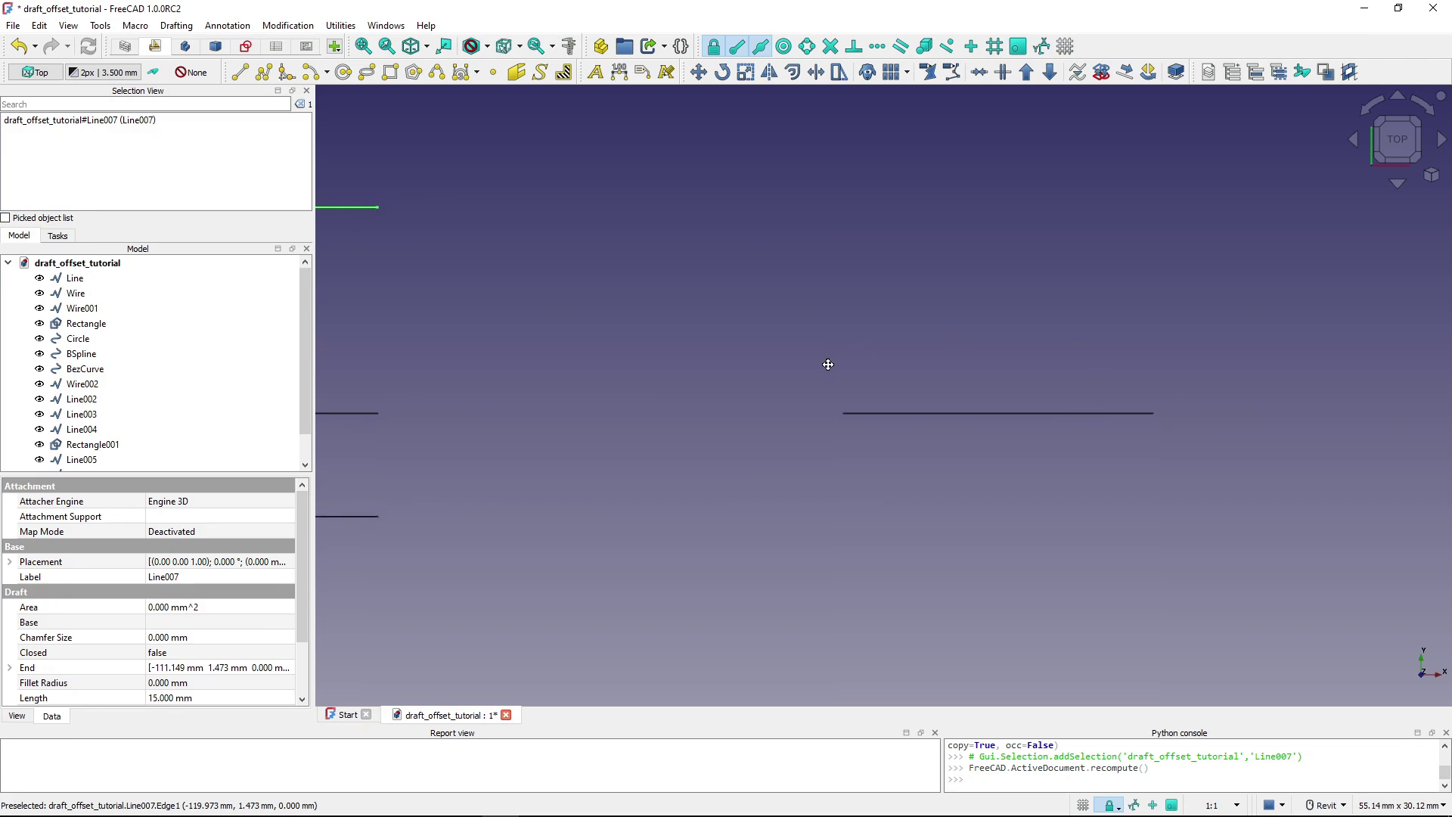
pyautogui.click(926, 310)
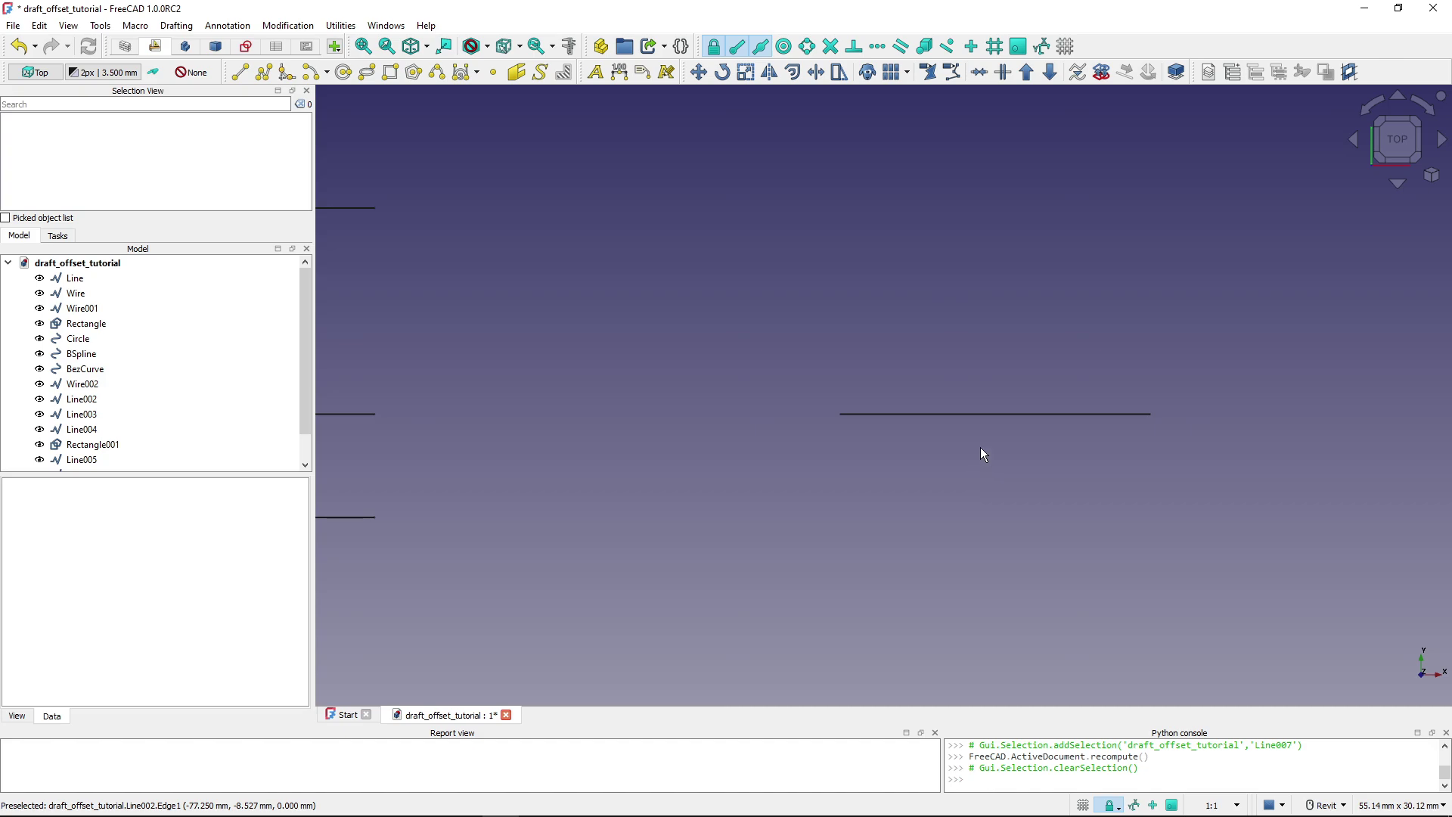
pyautogui.click(959, 415)
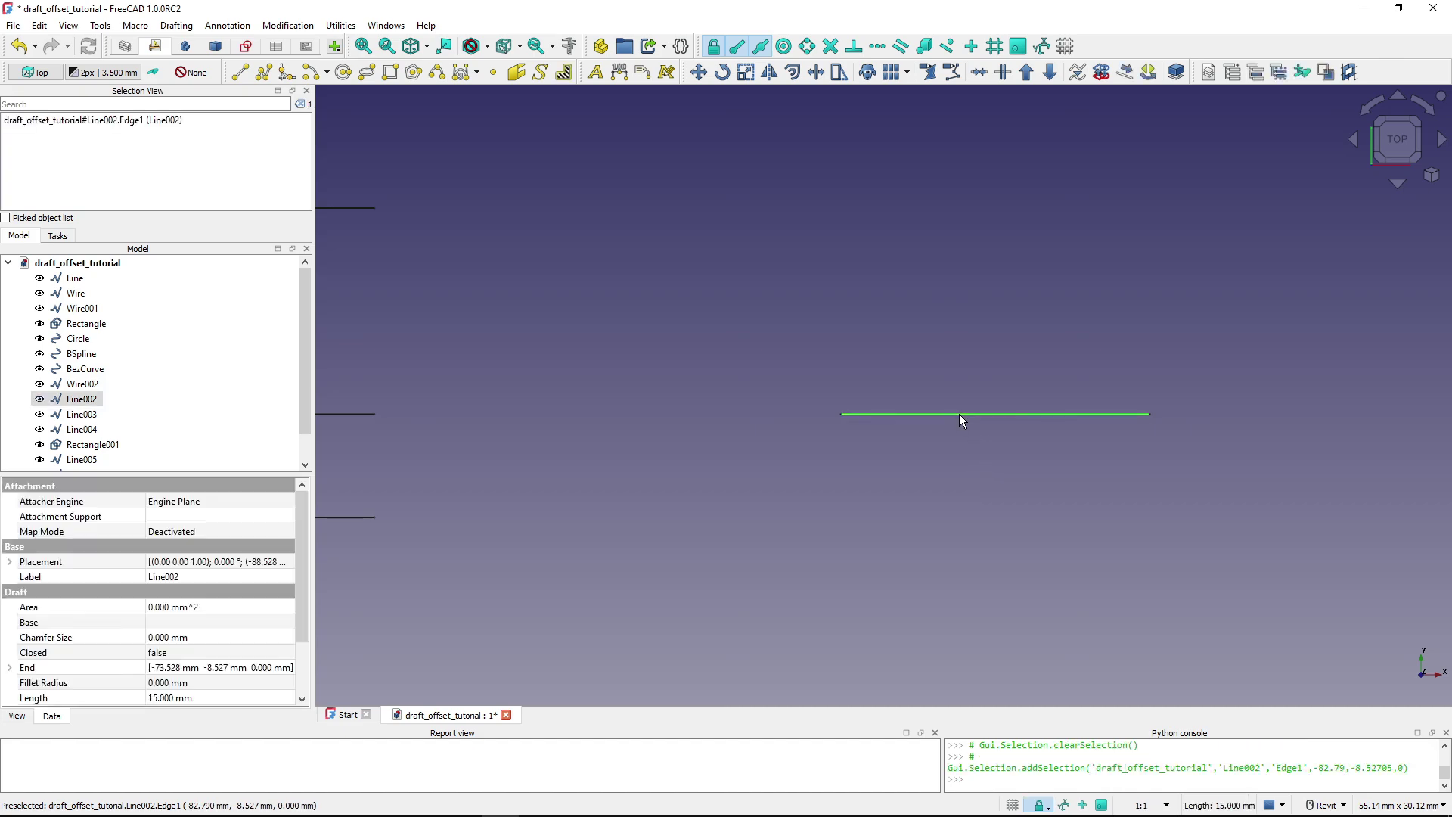
pyautogui.click(793, 75)
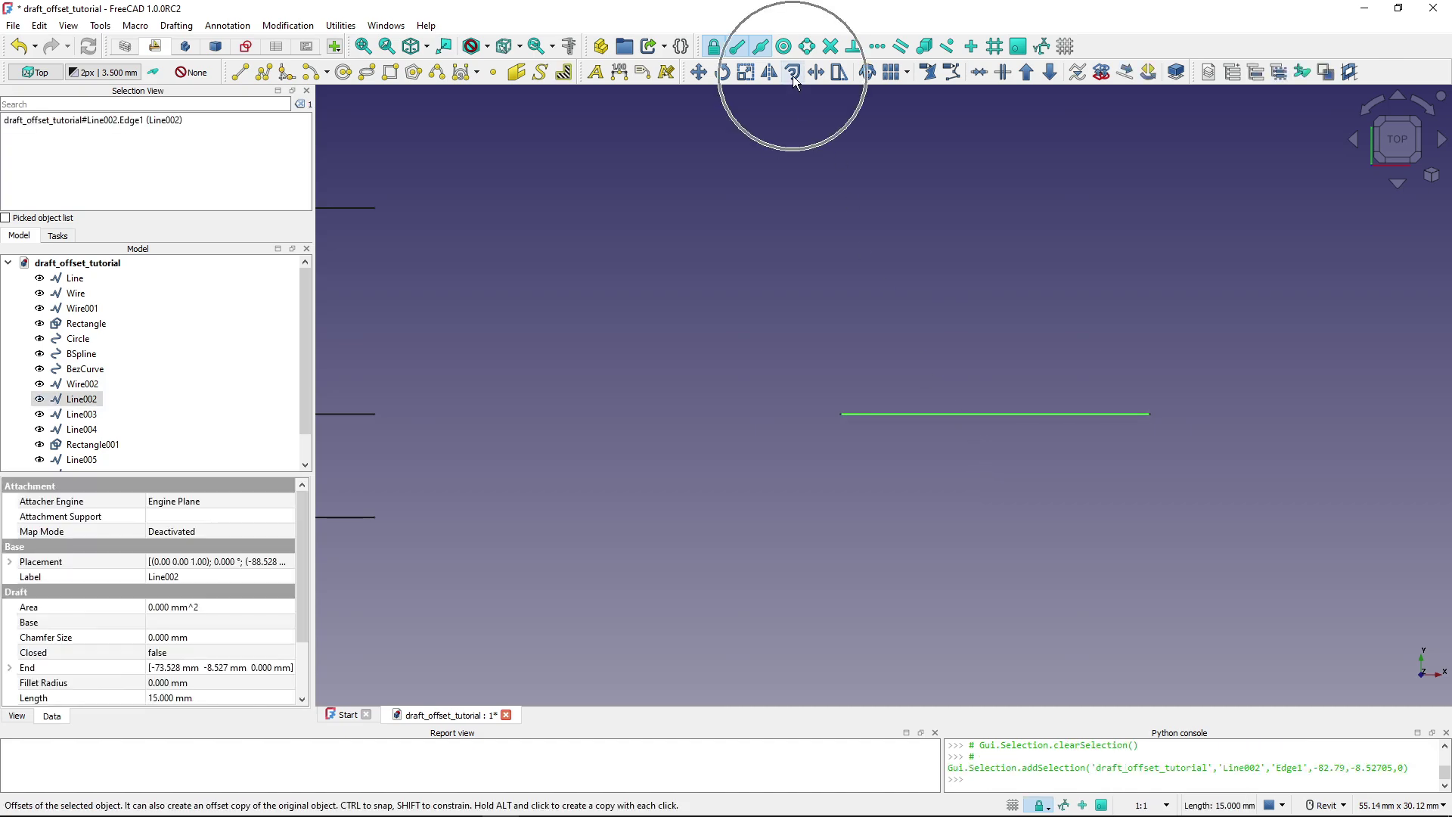
pyautogui.click(964, 306)
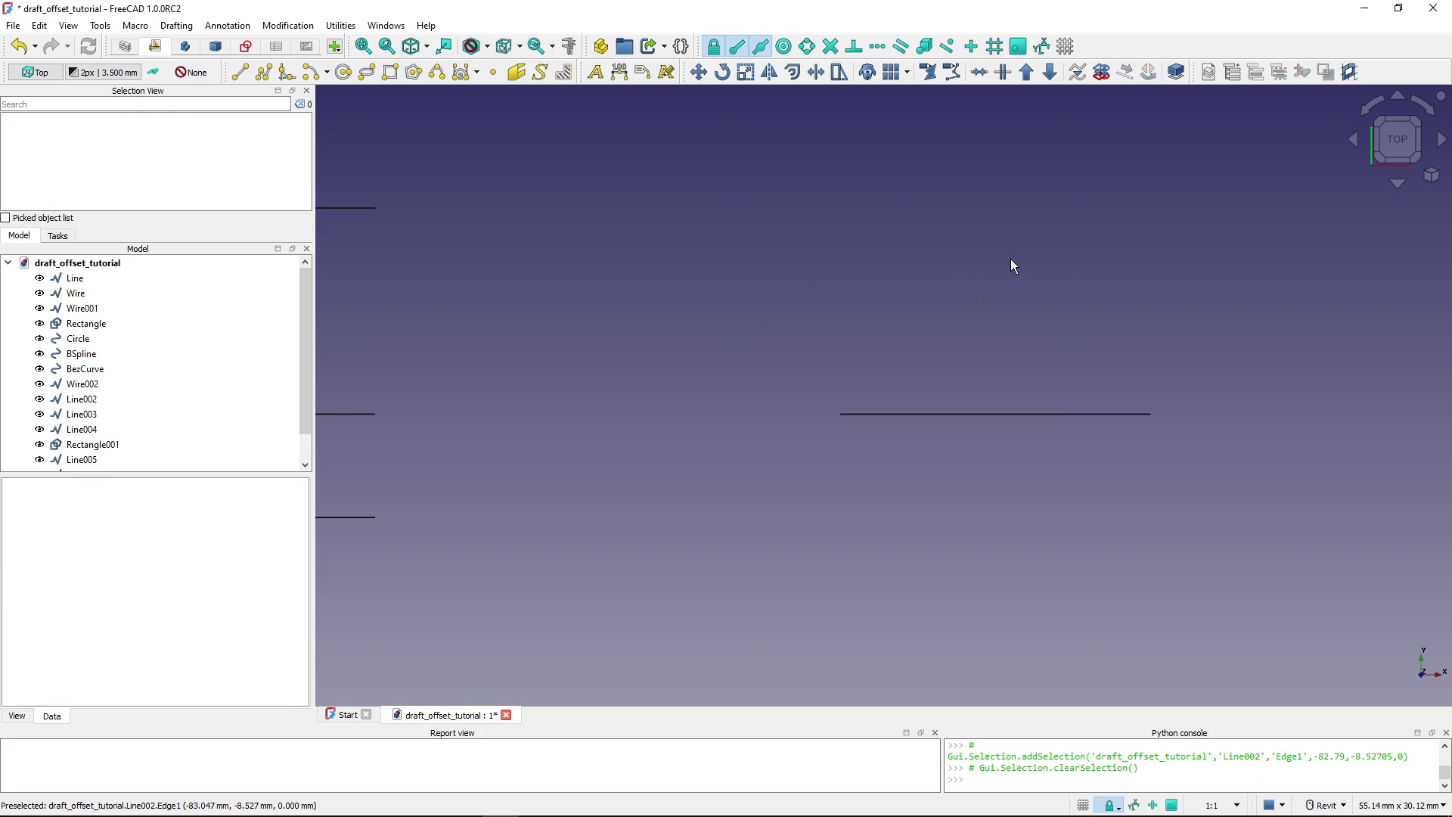
pyautogui.click(792, 72)
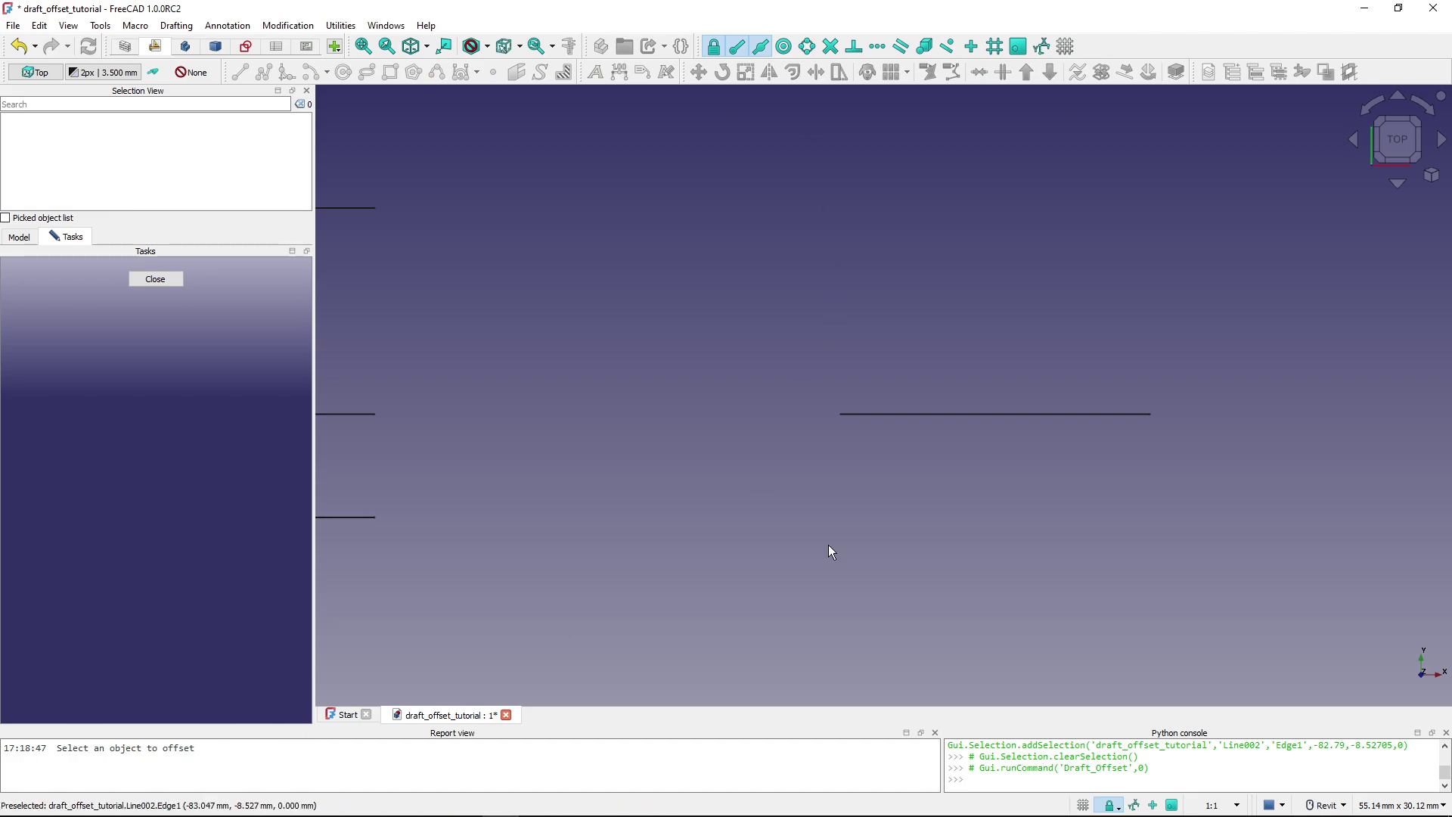
pyautogui.click(969, 413)
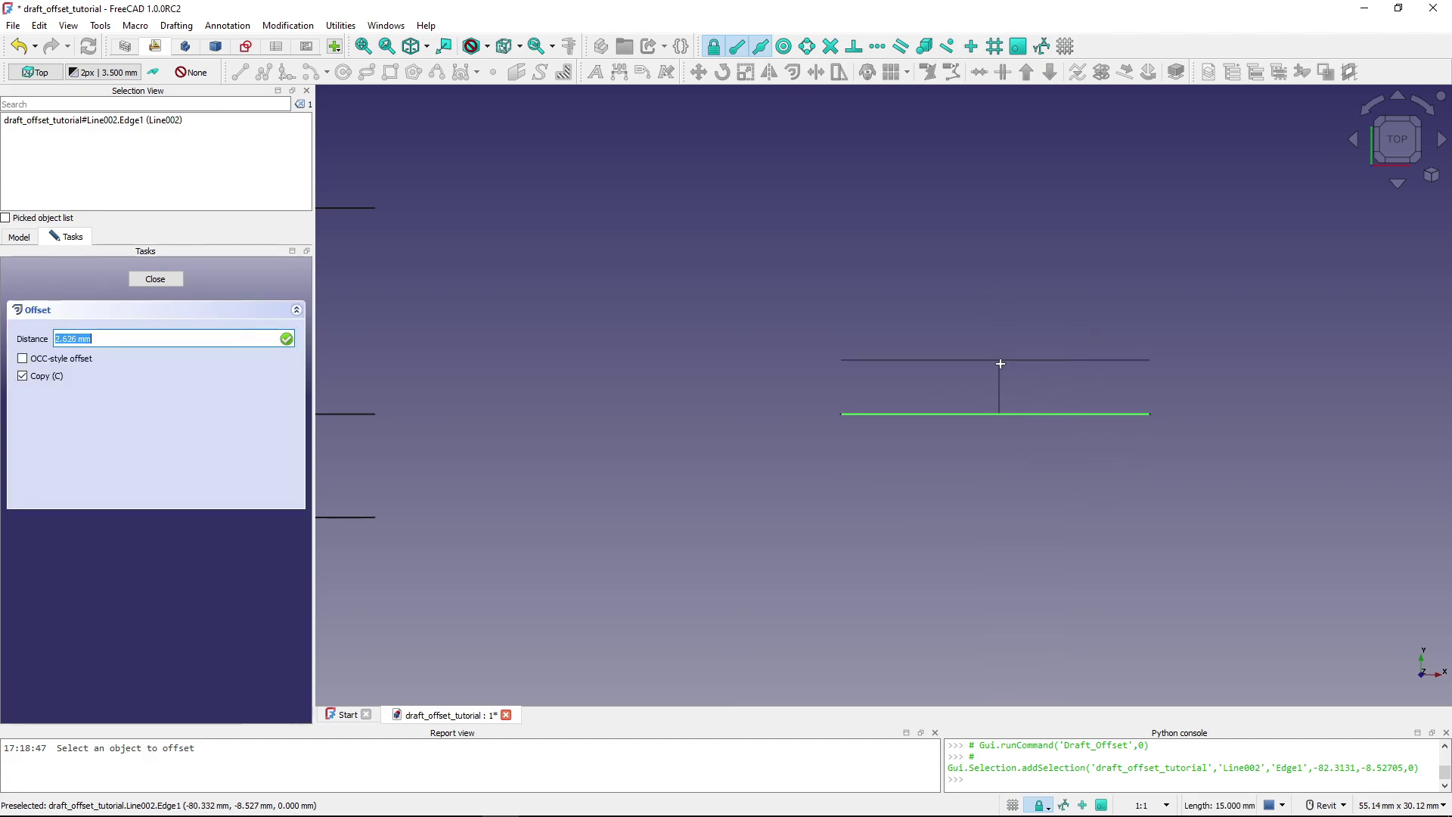
pyautogui.click(997, 327)
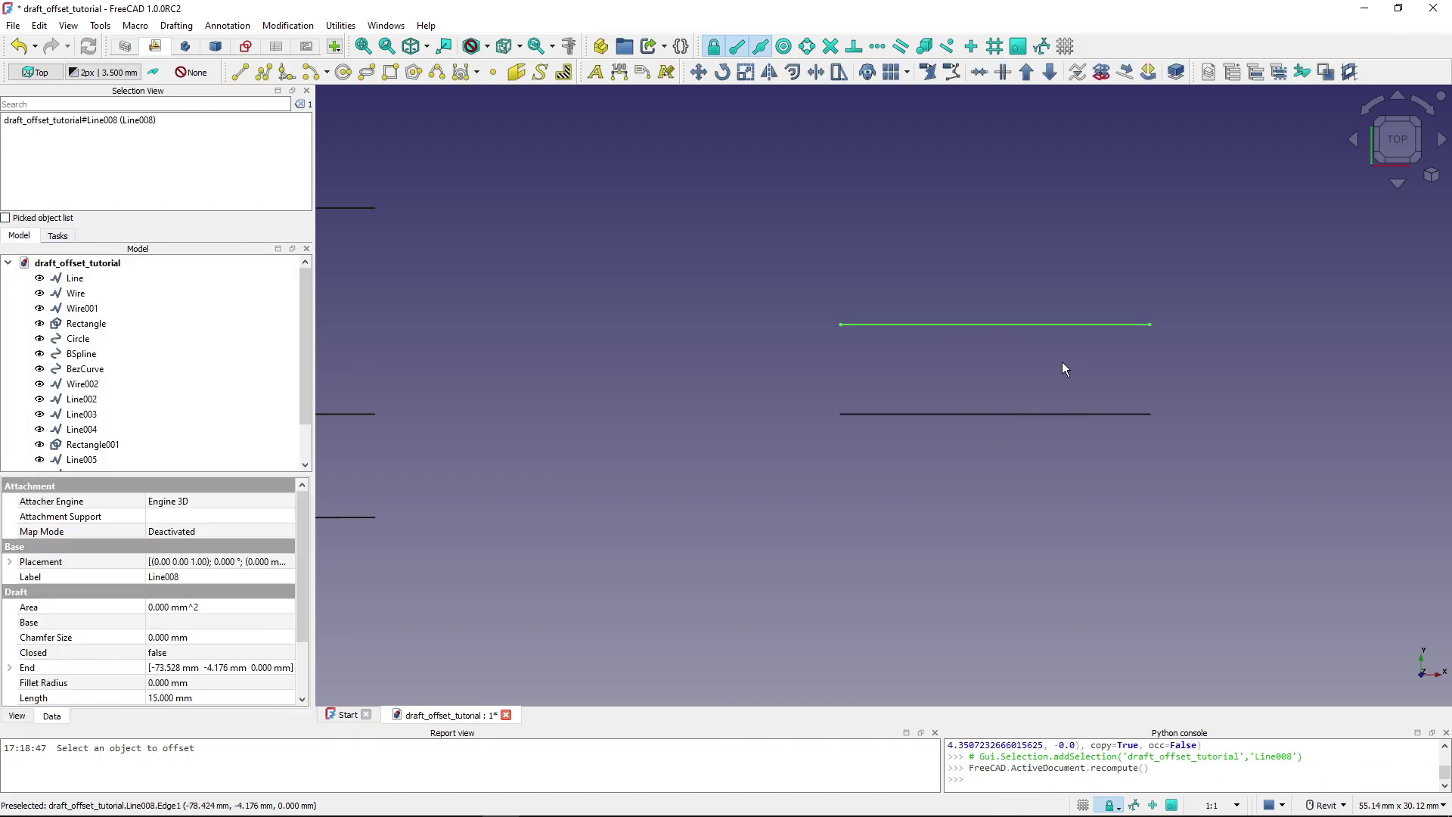
# Create four successive offset copies above the upper line within one Offset command, the farthest about 15.3 mm away
pyautogui.moveTo(1063, 362); pyautogui.dragTo(902, 498, button='middle')
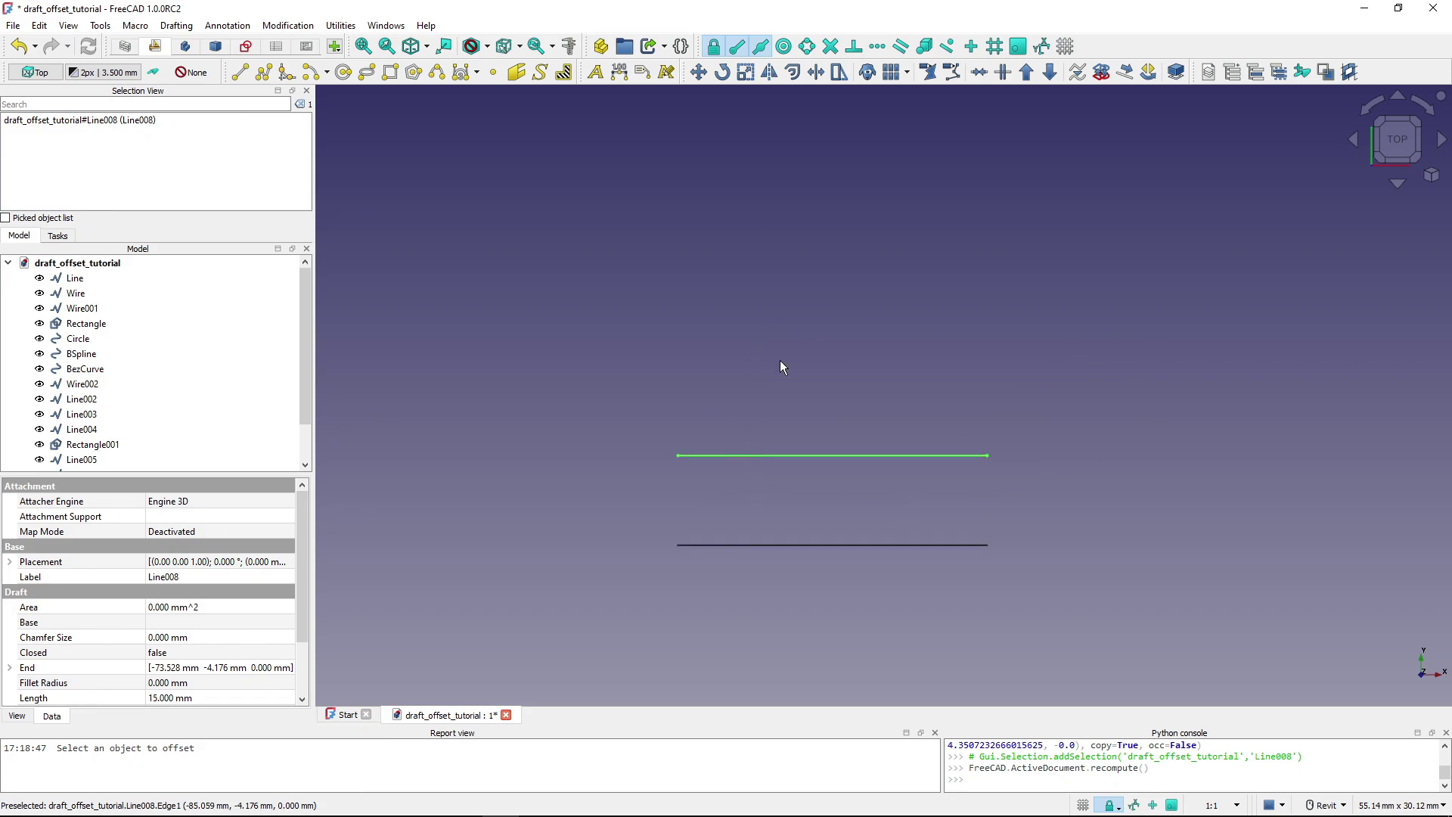
pyautogui.click(794, 75)
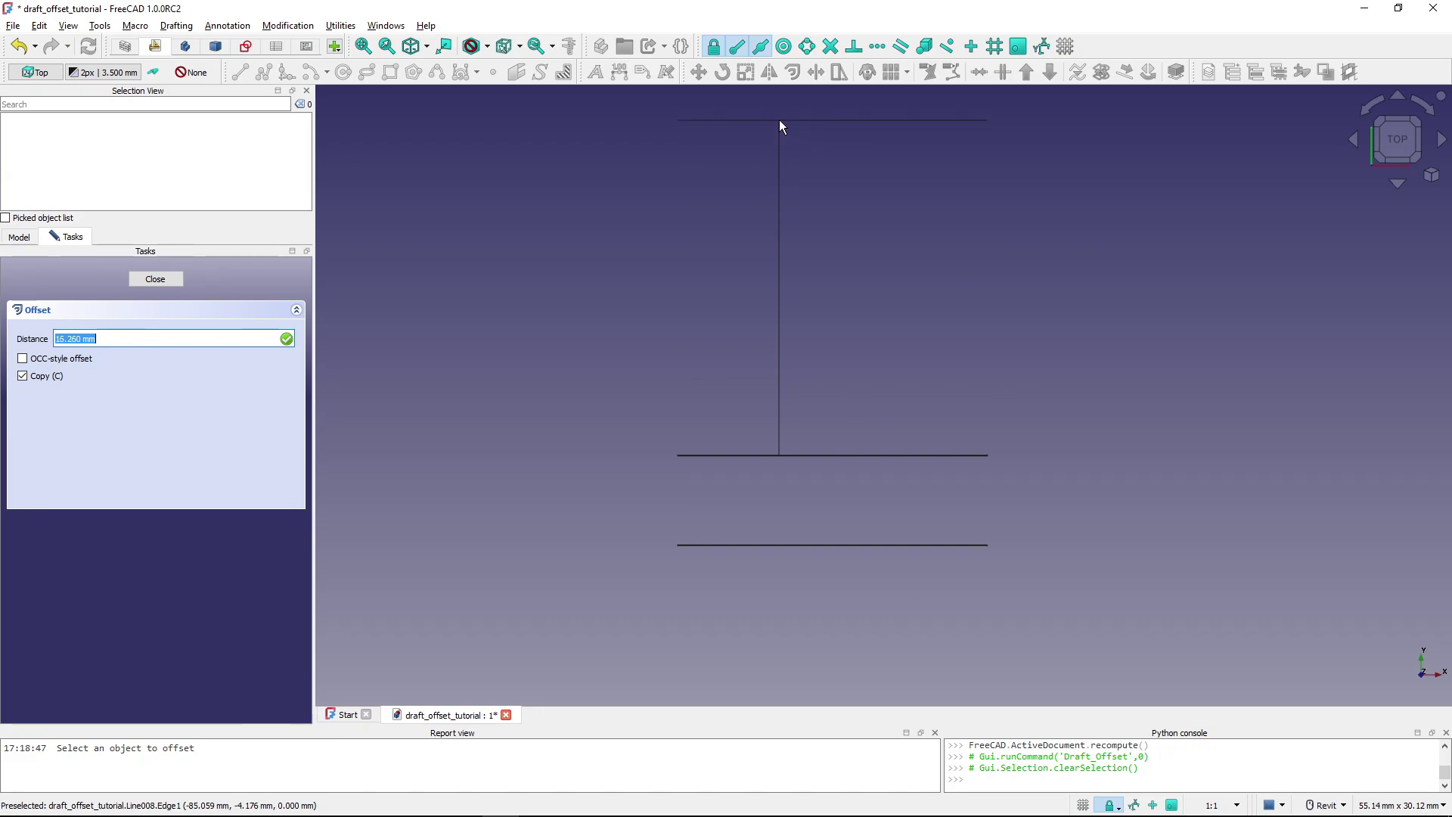
pyautogui.click(774, 125)
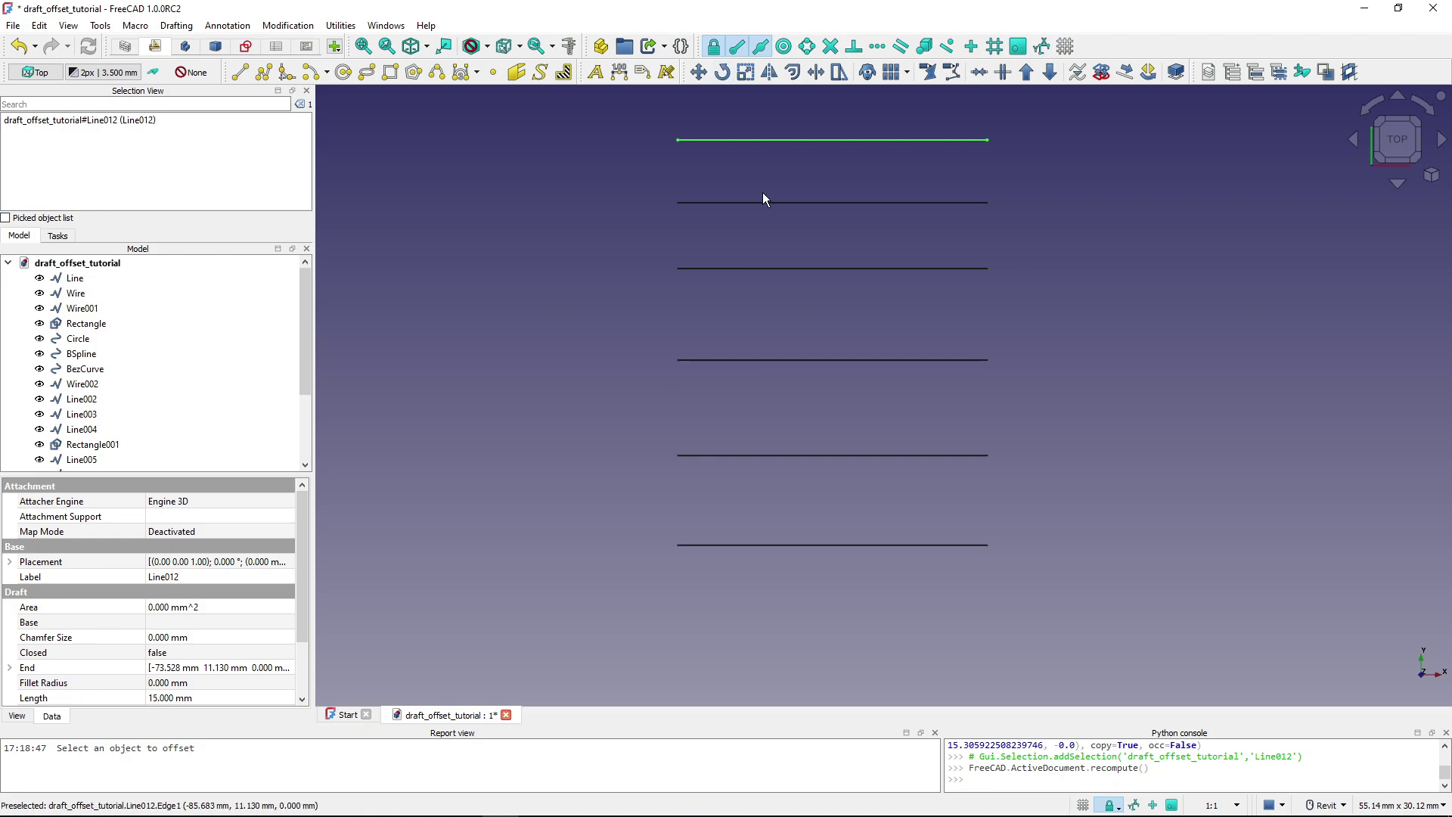
# Offset a copy of the line beside the L-shaped wire upward by about 16 mm, snapping to the wire's upper endpoint
pyautogui.click(929, 421)
pyautogui.moveTo(1146, 423); pyautogui.dragTo(541, 395, button='middle')
pyautogui.scroll(3, 570, 424)
pyautogui.moveTo(693, 408); pyautogui.dragTo(668, 437, button='middle')
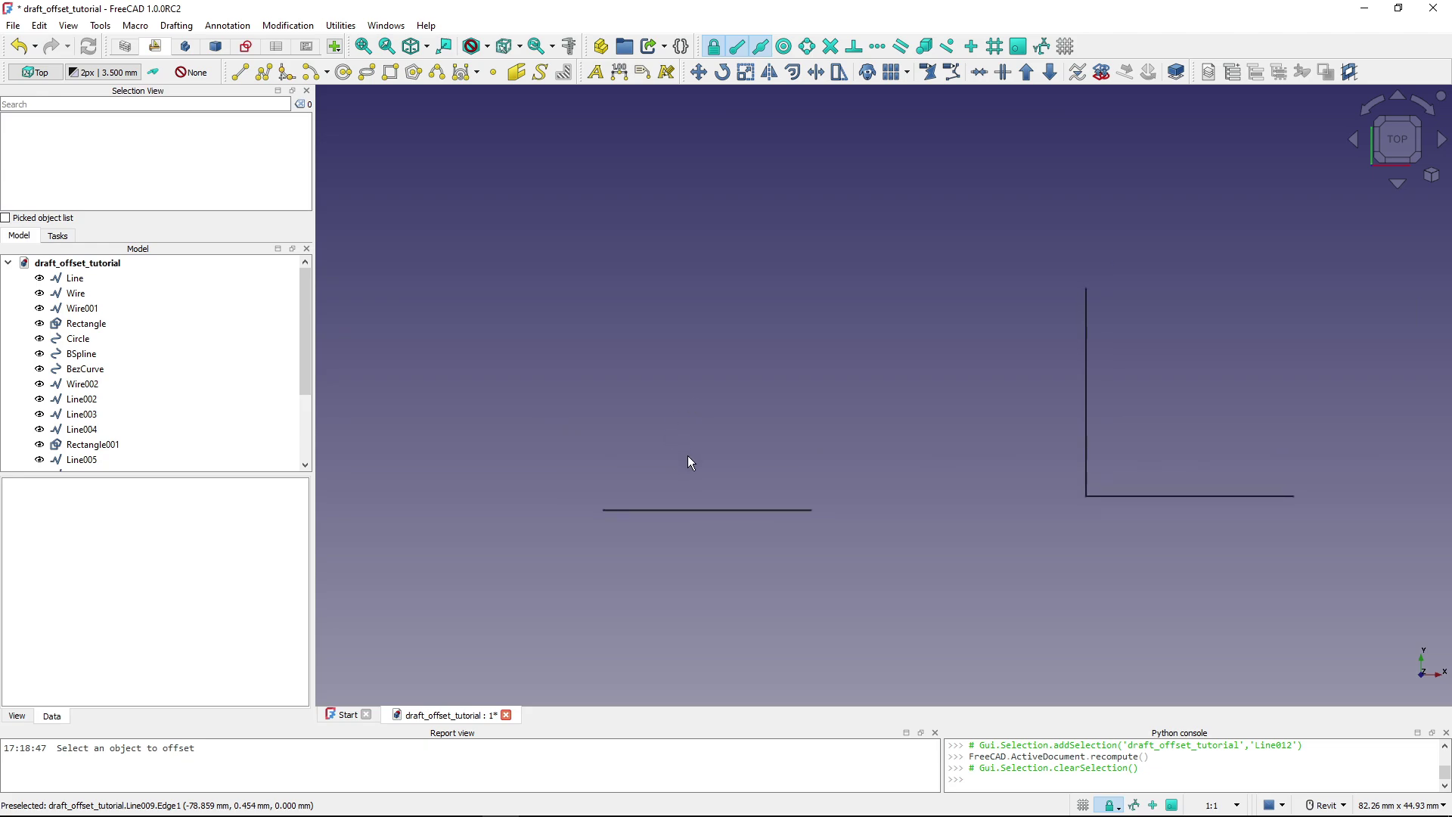
pyautogui.press('ctrl')
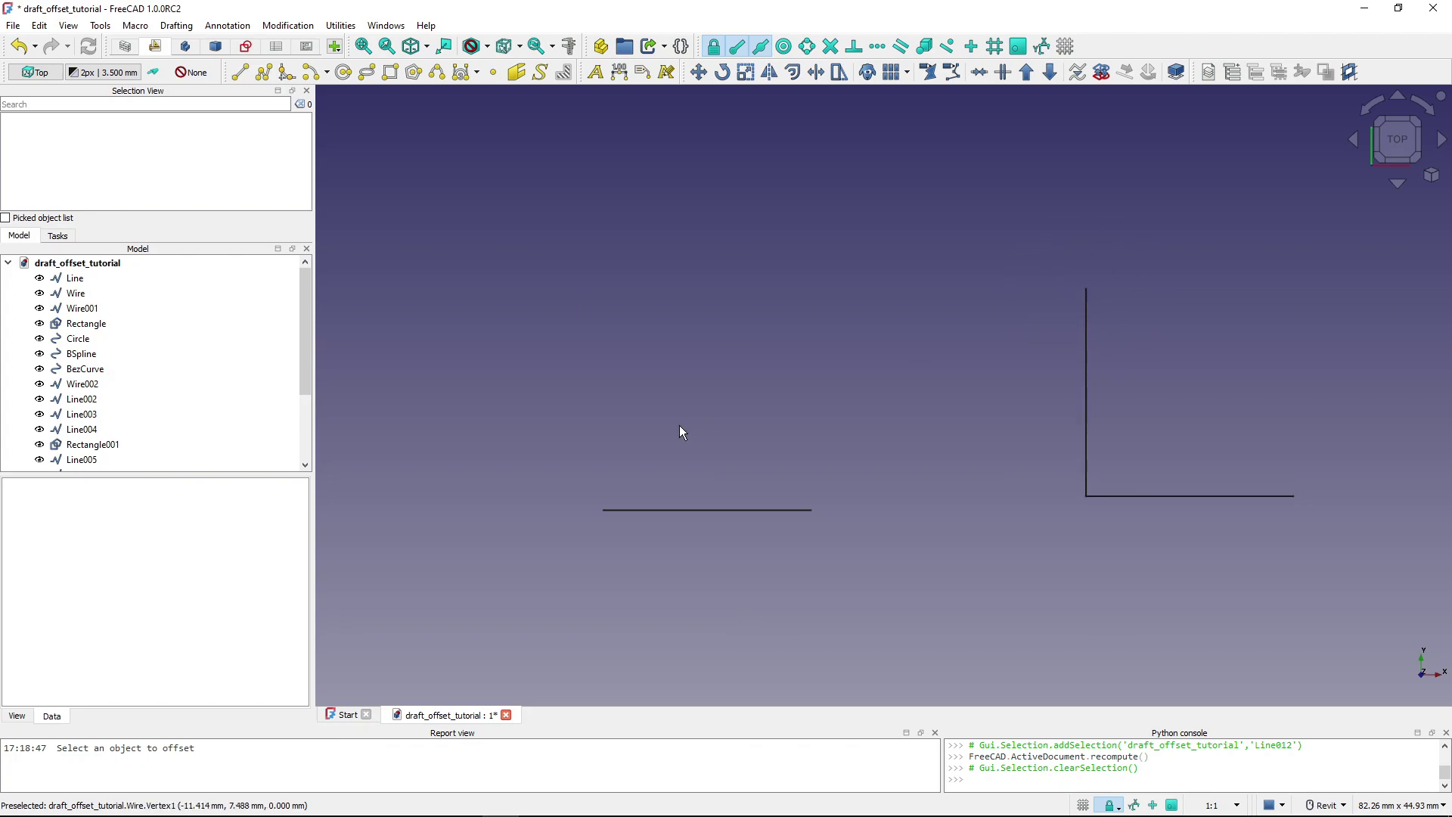
pyautogui.click(686, 509)
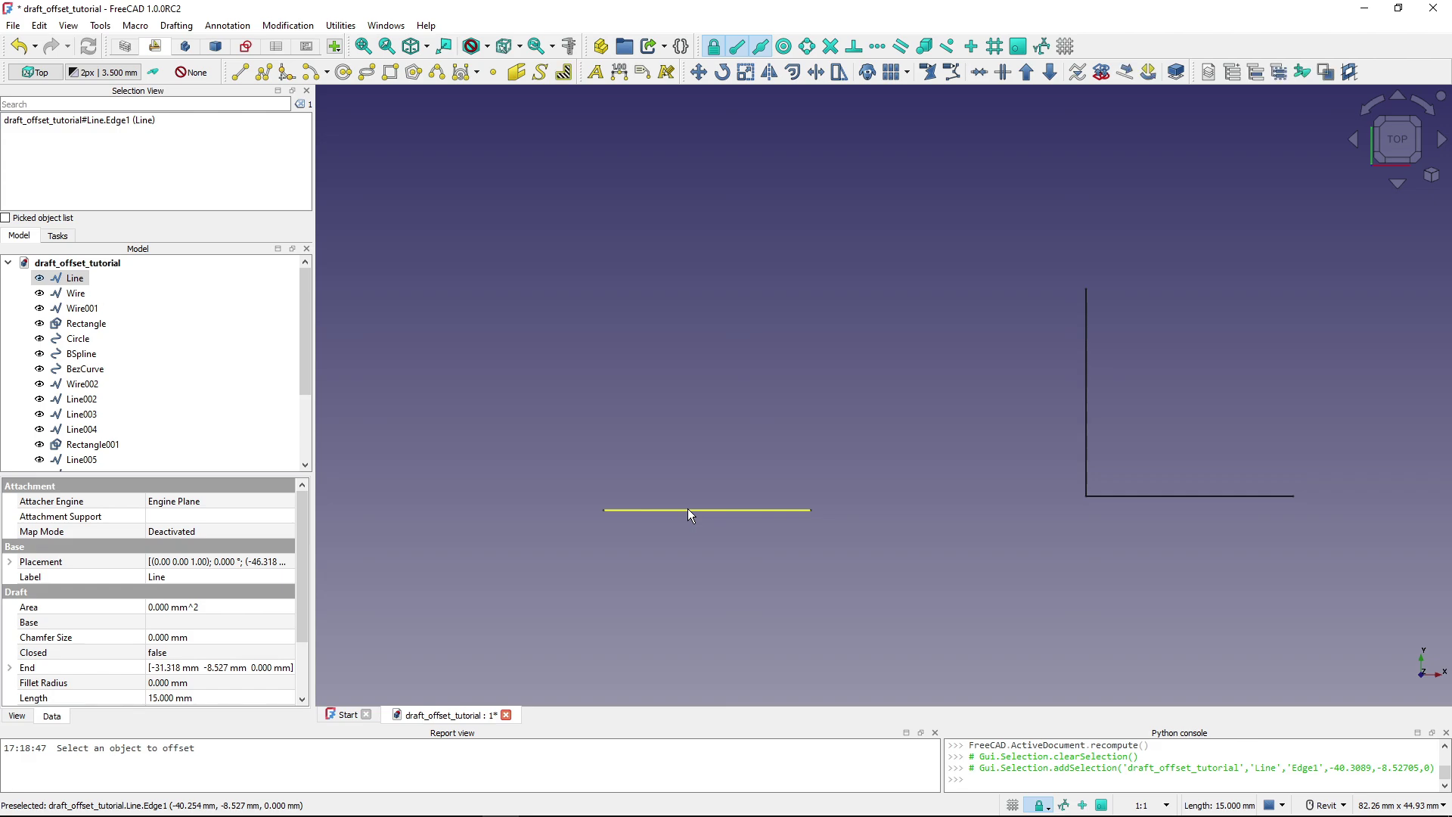
pyautogui.click(794, 72)
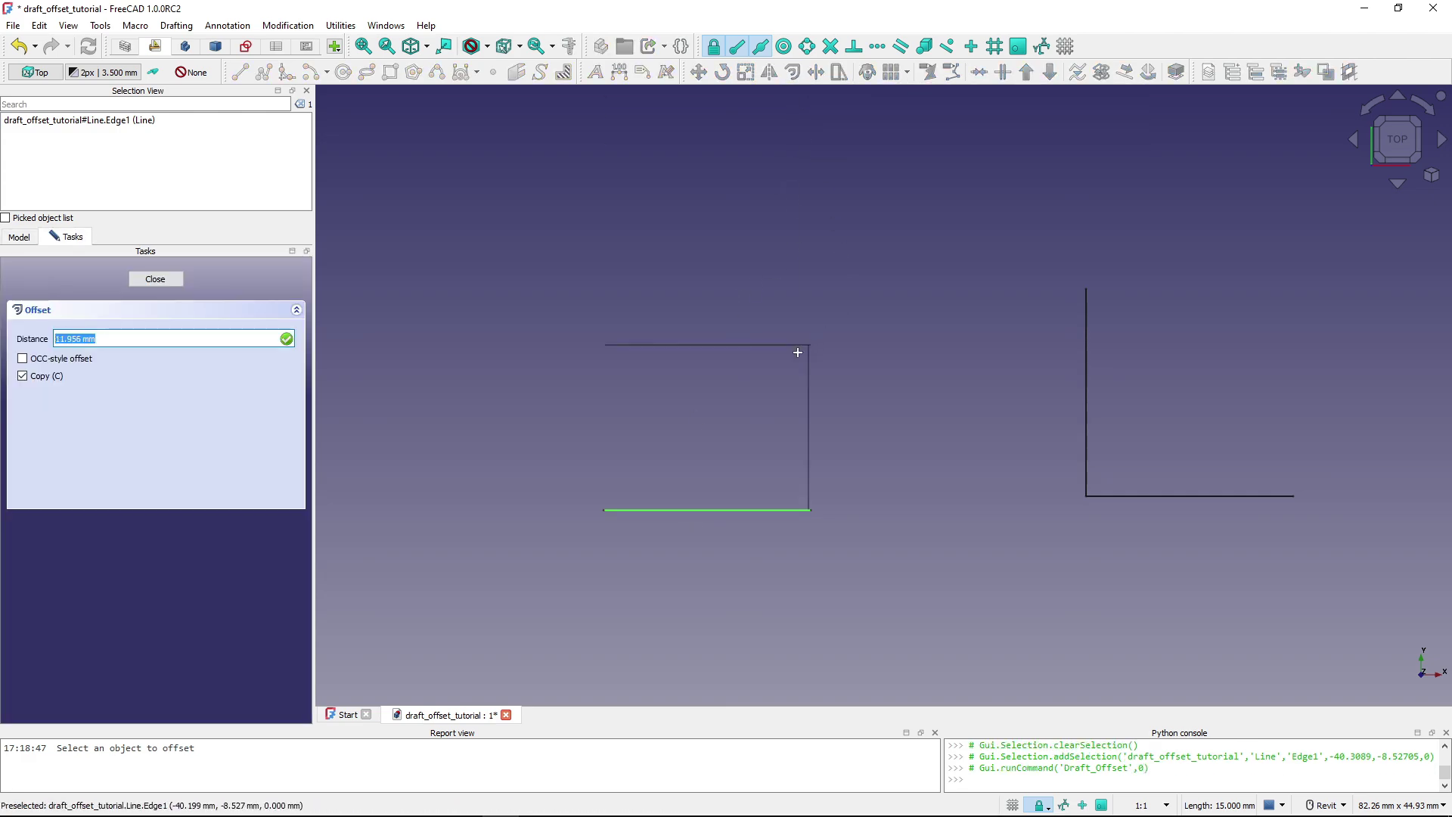
pyautogui.press('ctrl')
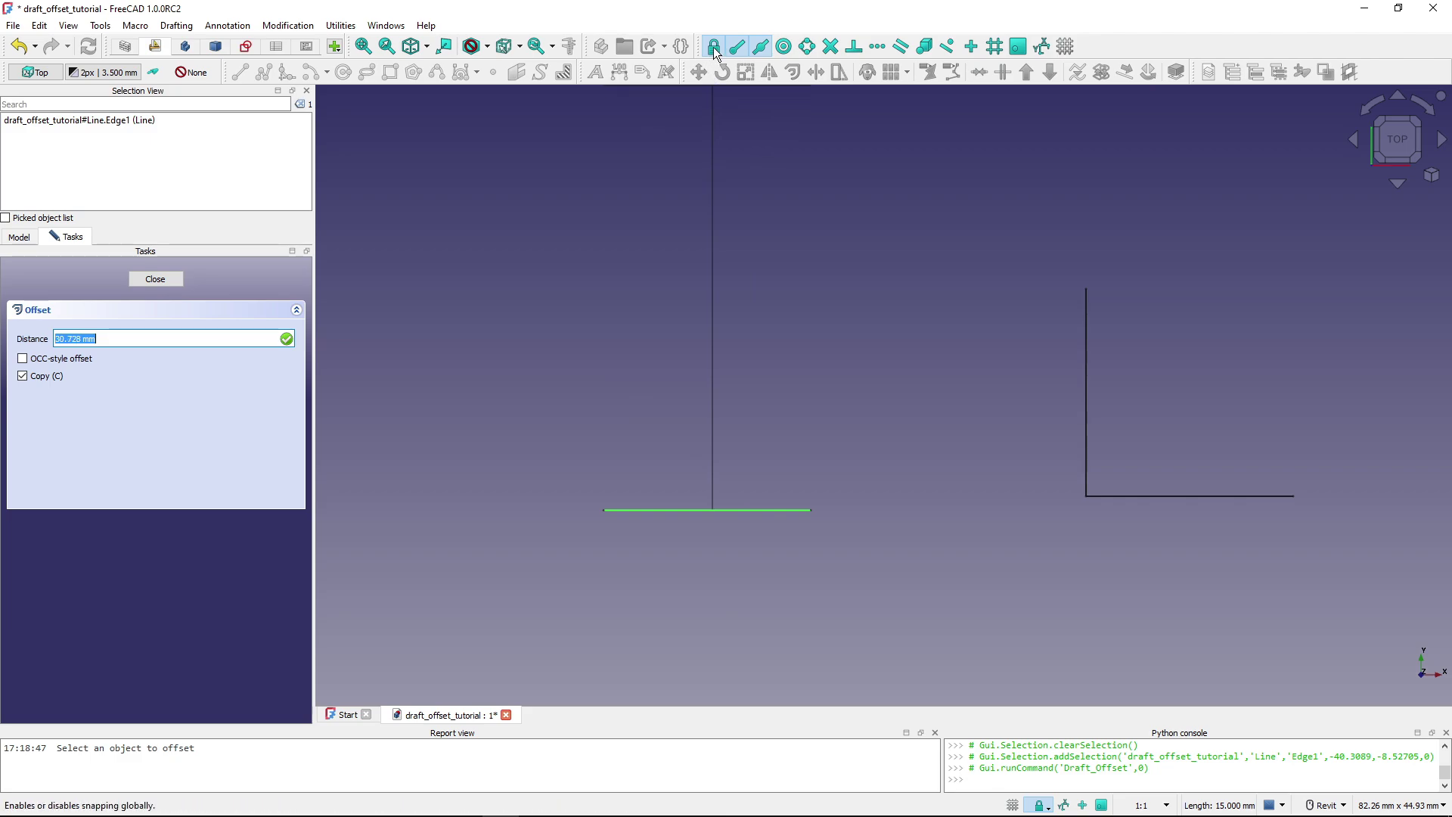
pyautogui.press('ctrl')
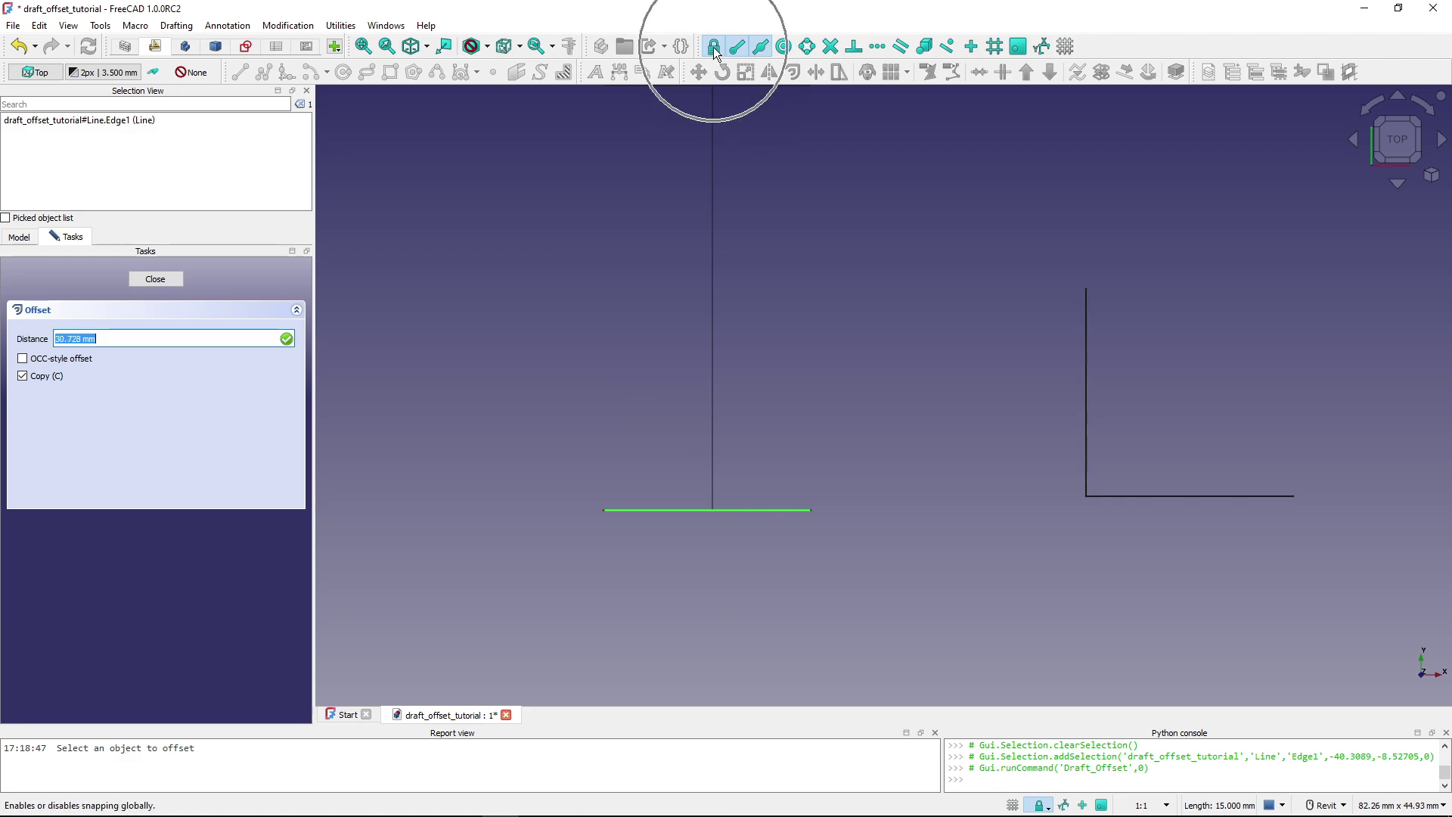
pyautogui.click(760, 50)
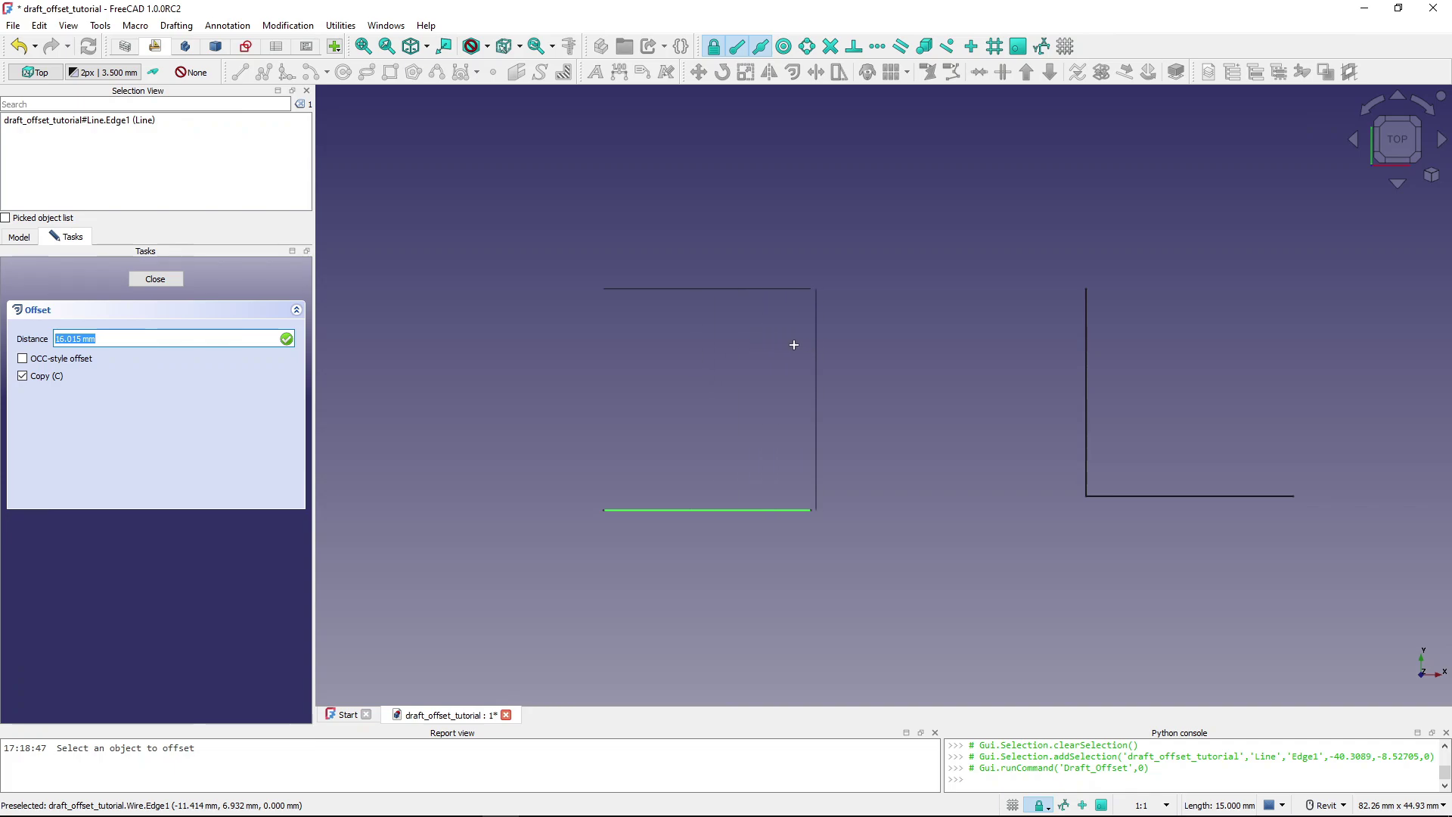
pyautogui.click(721, 351)
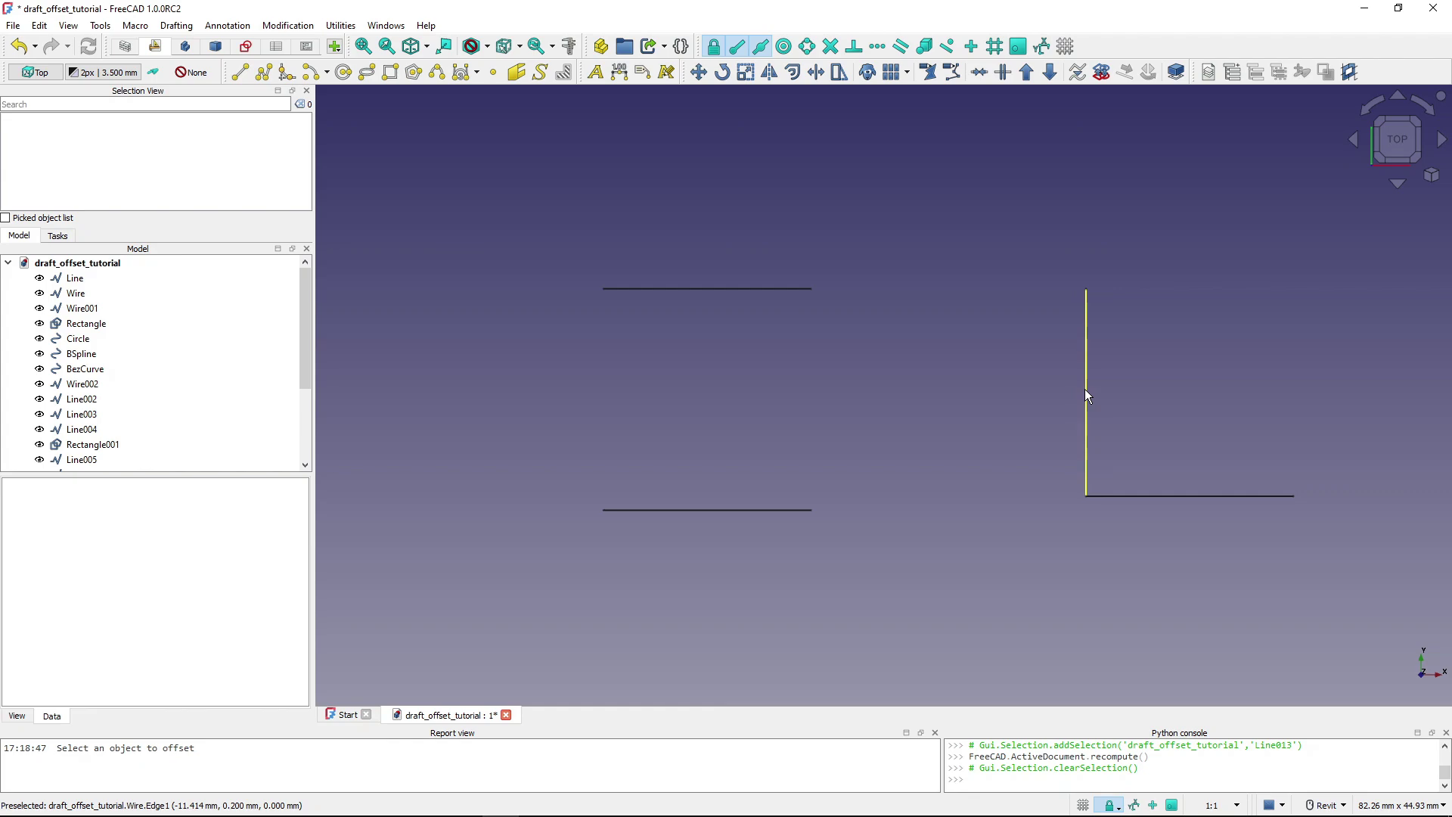
# Offset a copy of the lower line upward by about 8.5 mm, snapping to the midpoint of the L-shaped wire's vertical segment
pyautogui.click(682, 510)
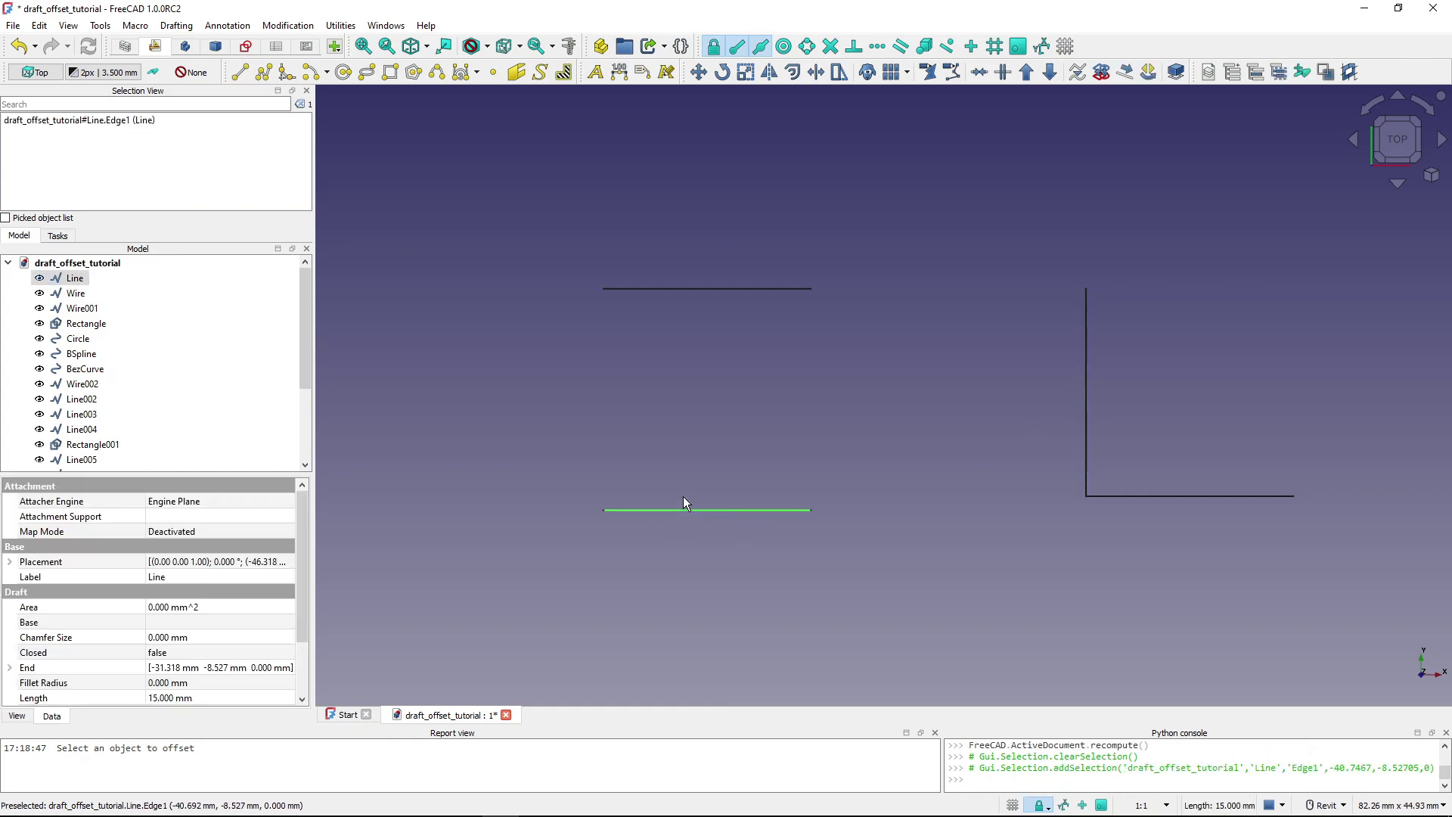
pyautogui.click(795, 75)
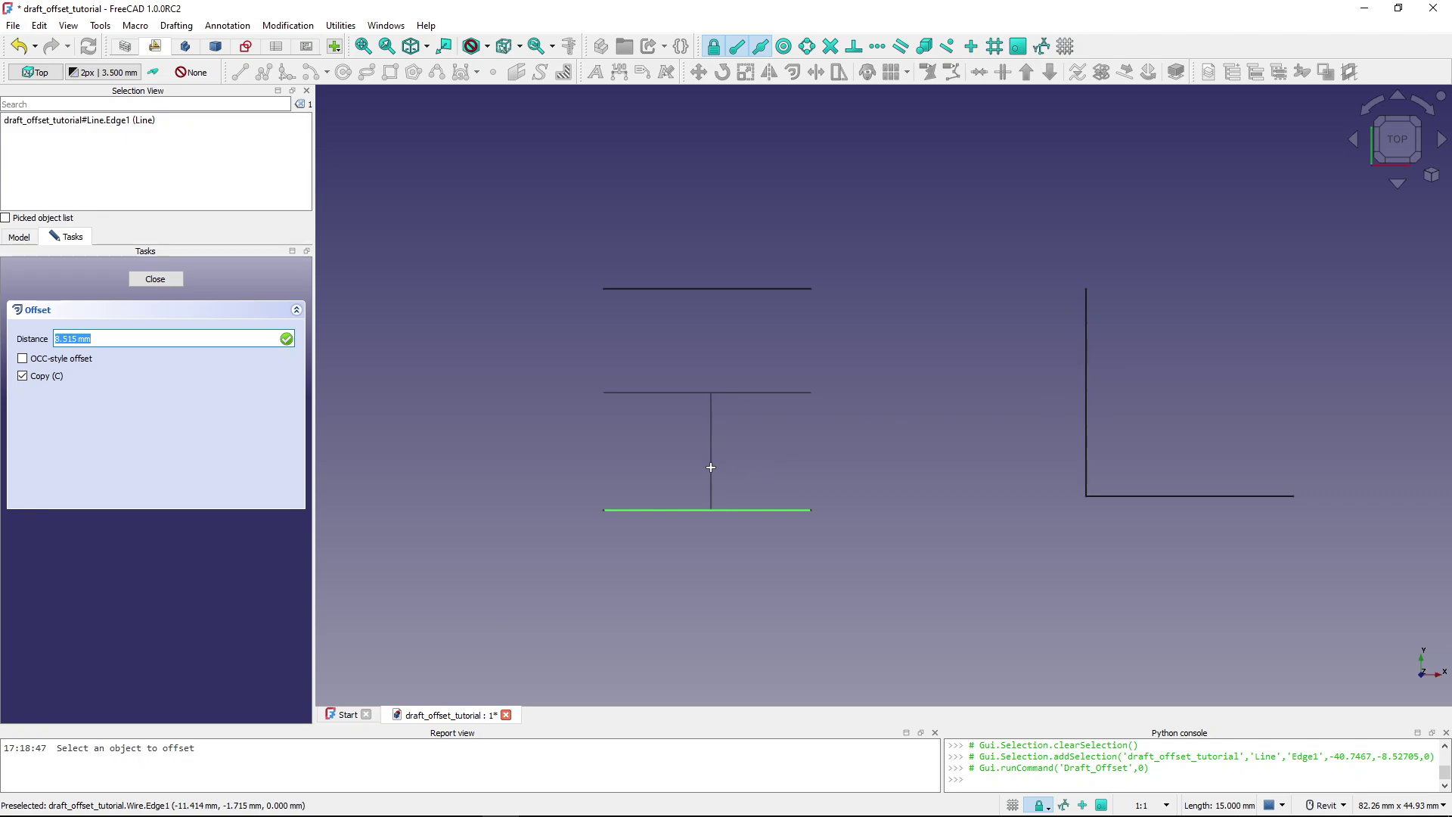
pyautogui.click(710, 467)
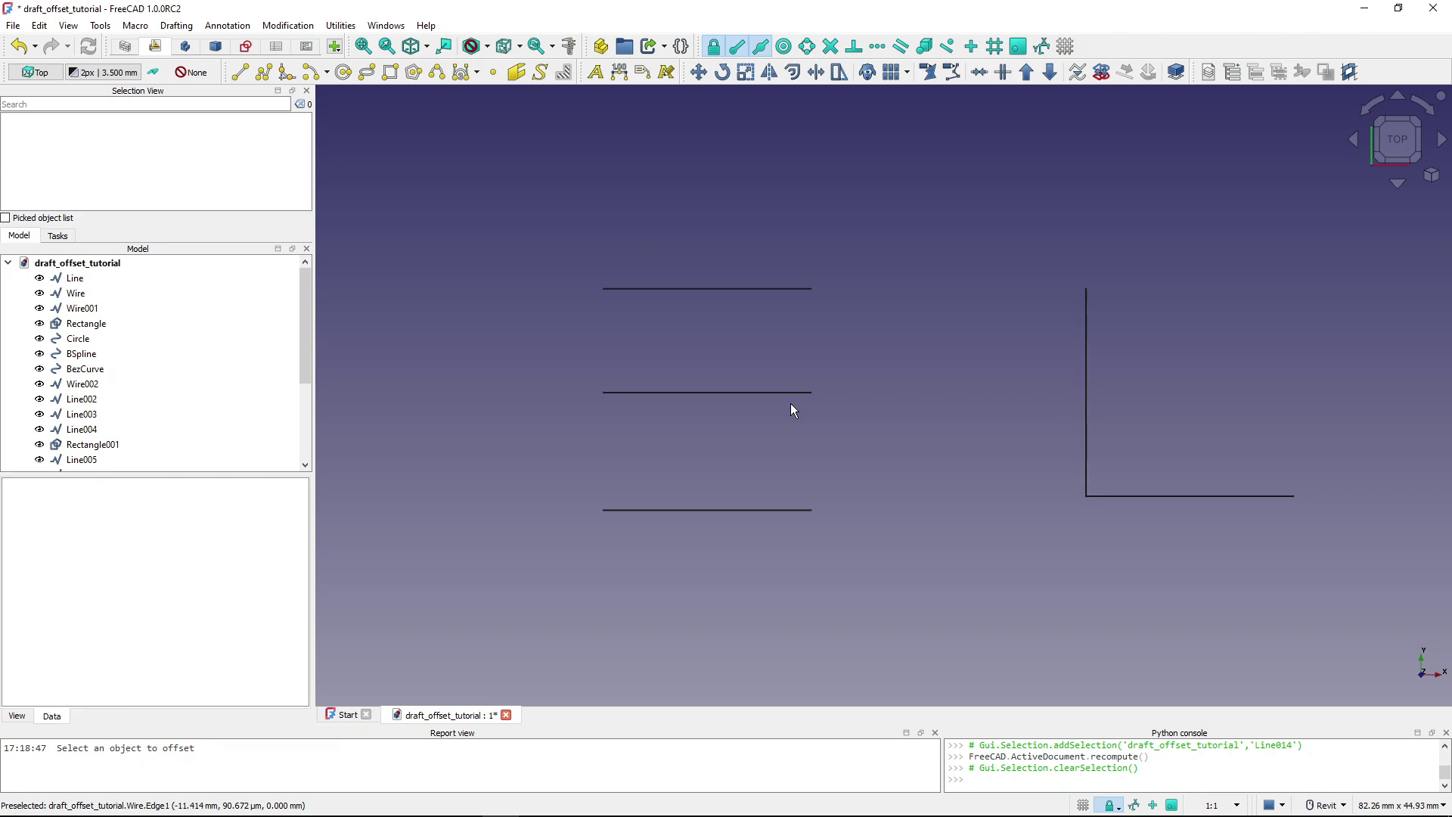
# Select the whole L-shaped wire and offset a copy about 2 mm toward its inner side
pyautogui.moveTo(1207, 405)
pyautogui.mouseDown(button='middle')
pyautogui.moveTo(908, 411)
pyautogui.moveTo(829, 396)
pyautogui.mouseUp(button='middle')
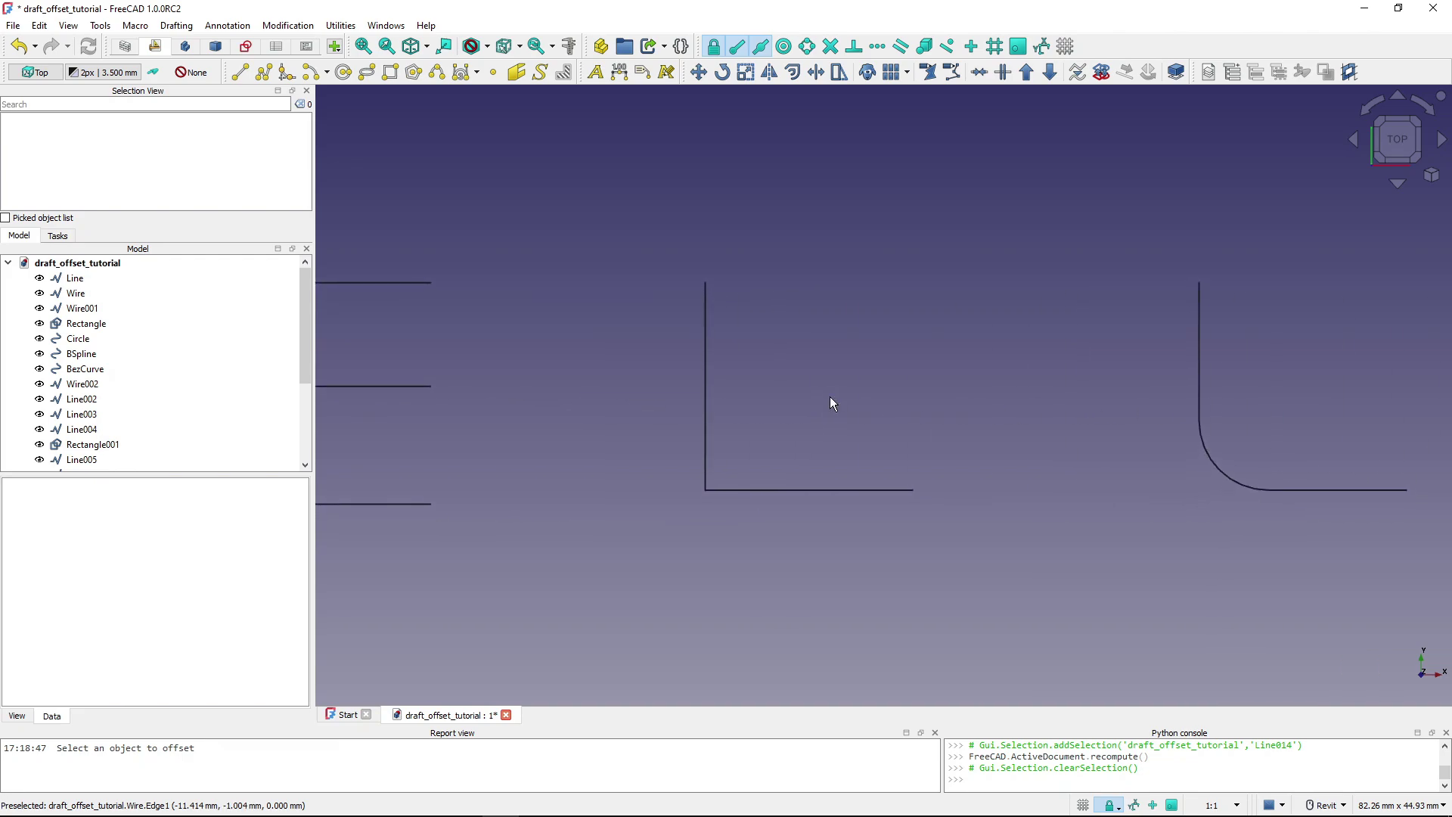
pyautogui.click(790, 490)
pyautogui.press('ctrl')
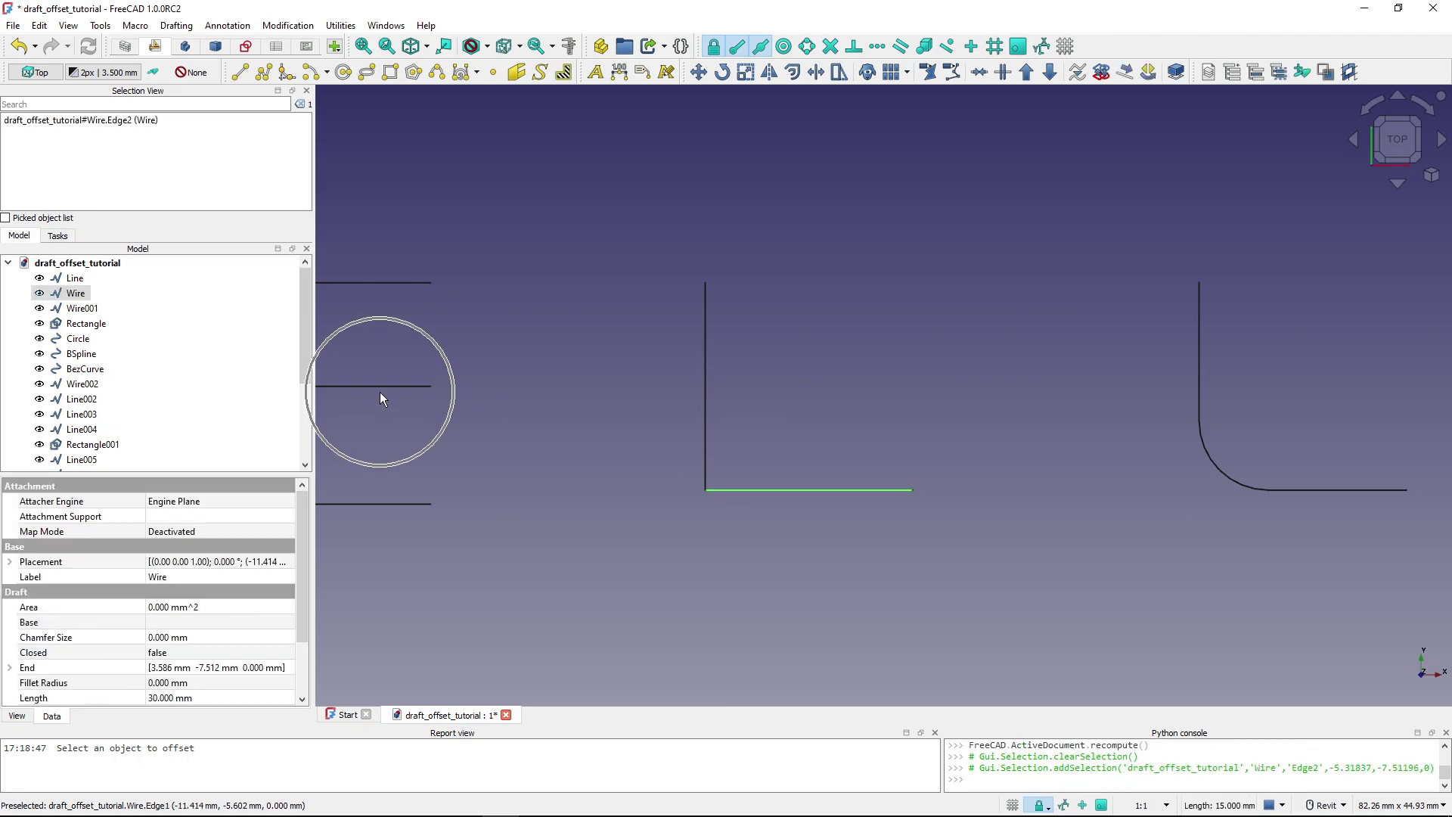
pyautogui.click(69, 306)
pyautogui.click(70, 293)
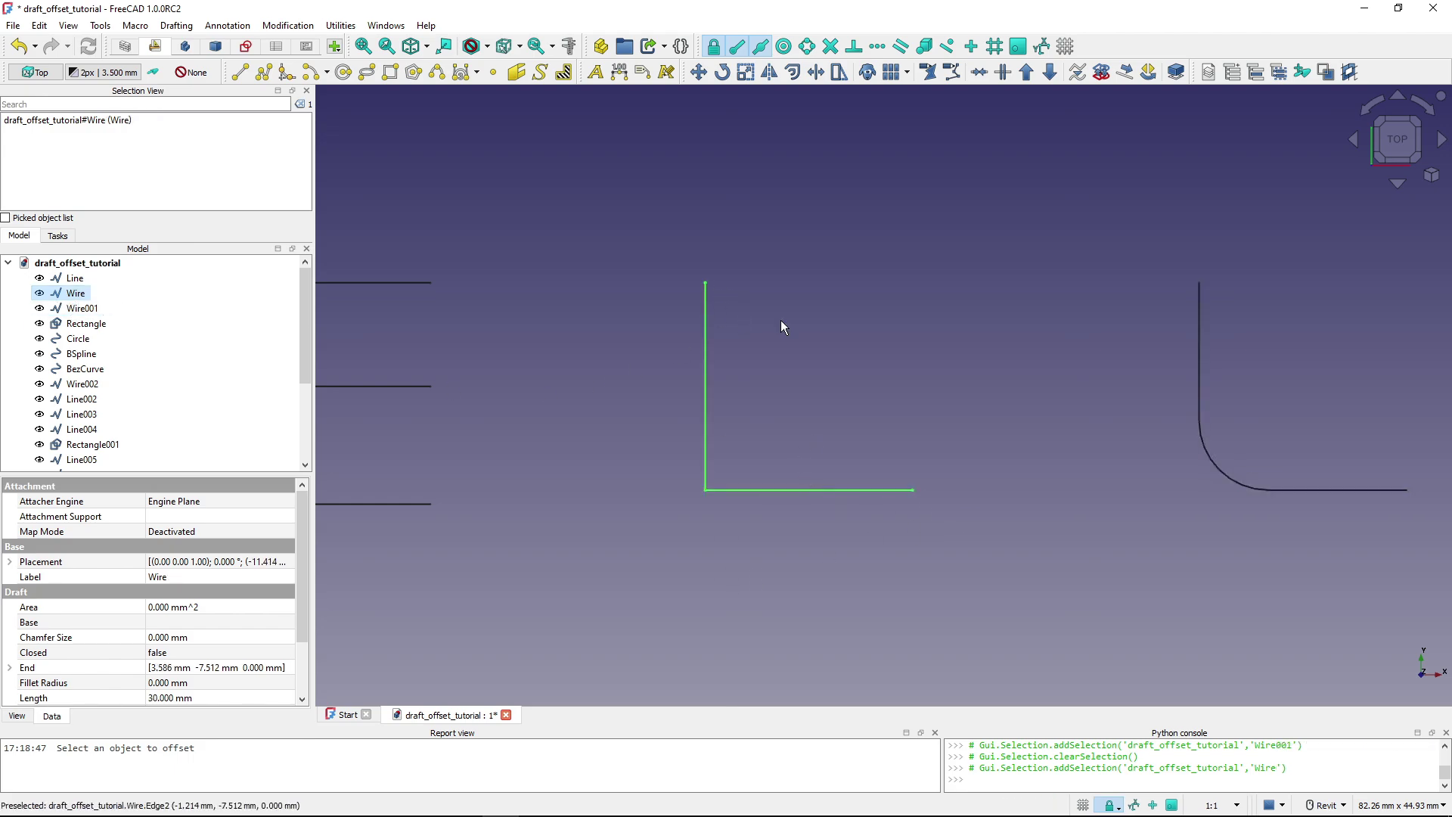
pyautogui.click(793, 72)
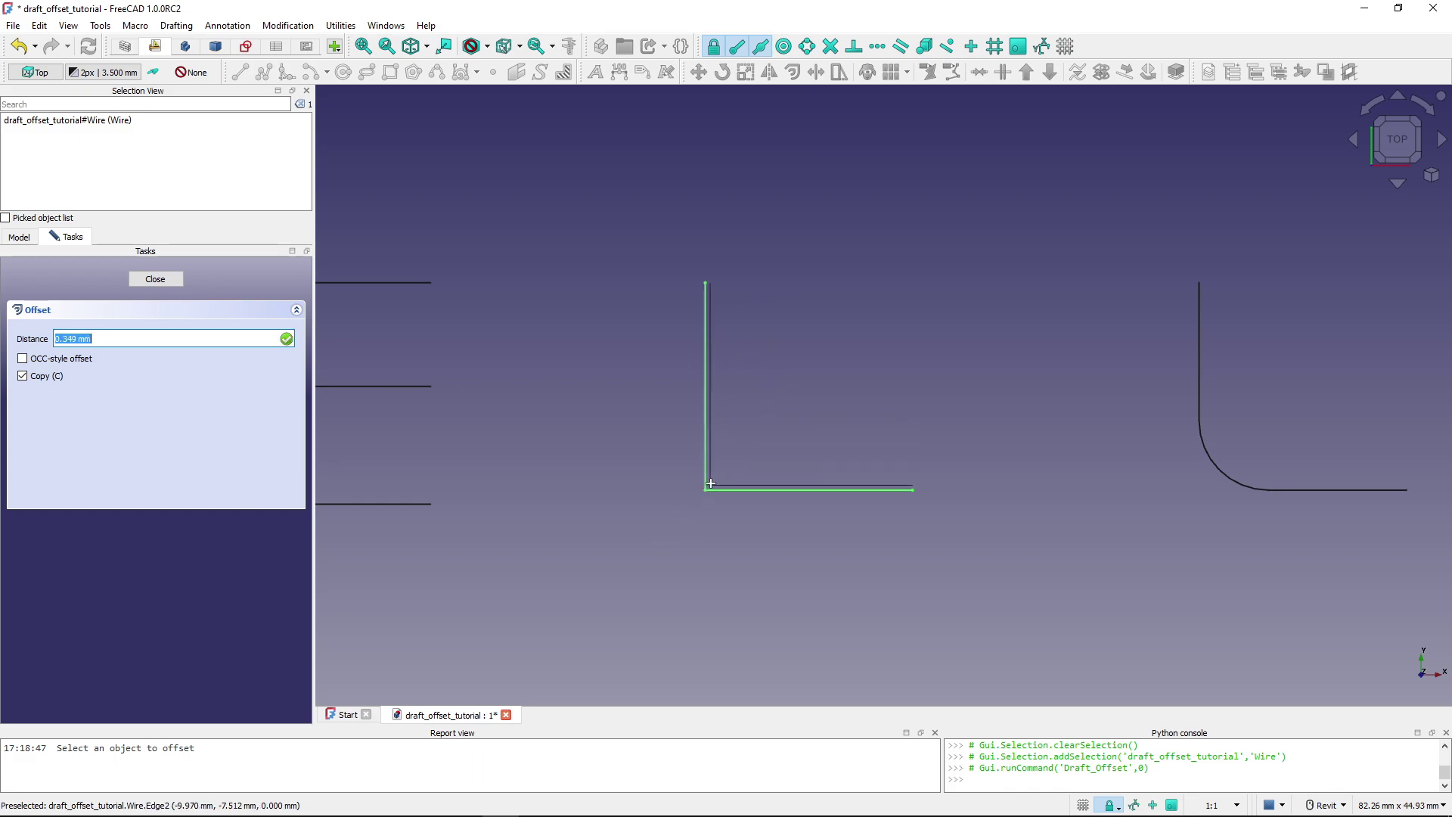
pyautogui.click(758, 462)
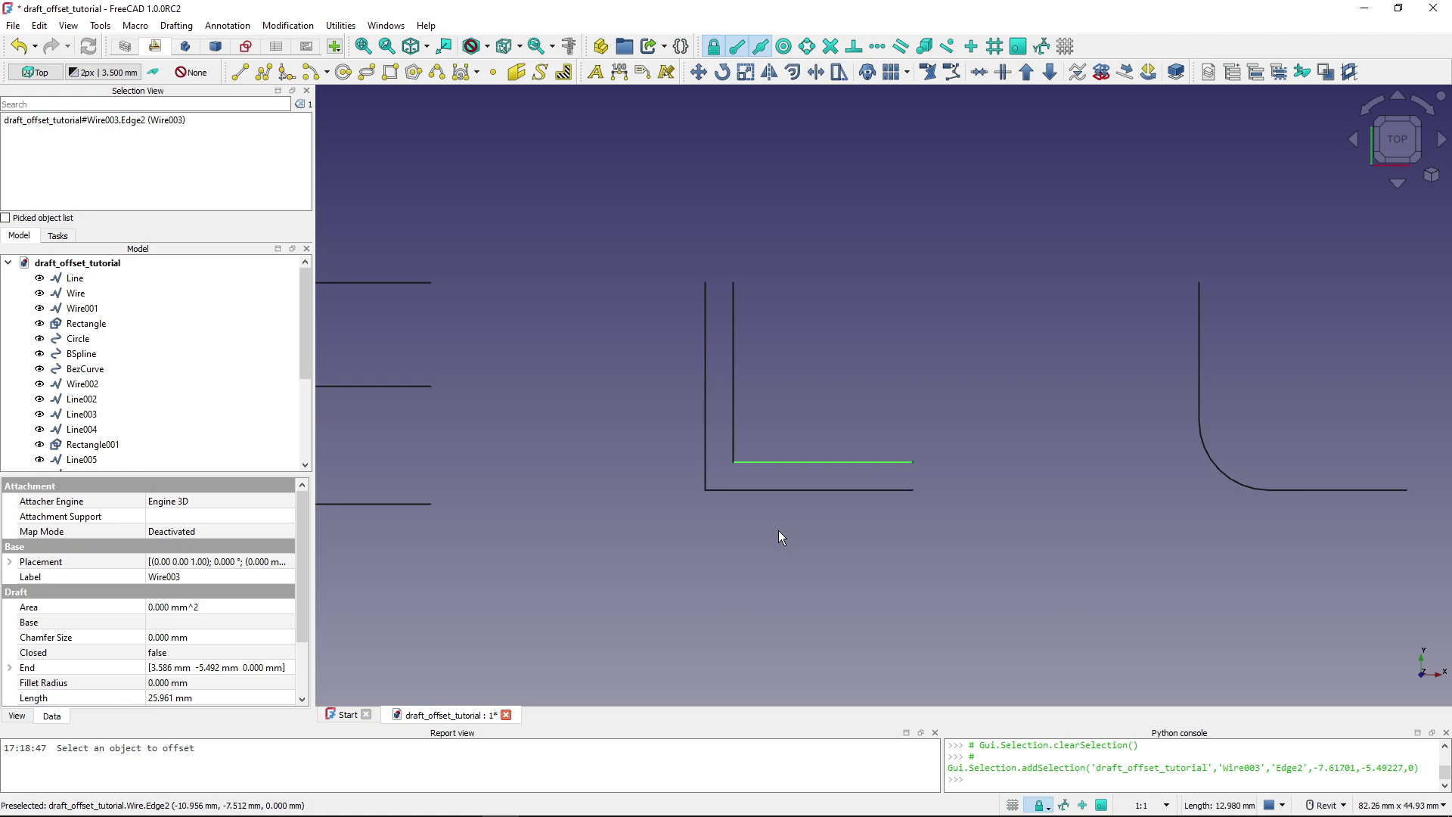
# Offset a copy of the filleted wire about 2.4 mm toward the inside of its rounded corner
pyautogui.moveTo(1116, 428); pyautogui.dragTo(671, 431, button='middle')
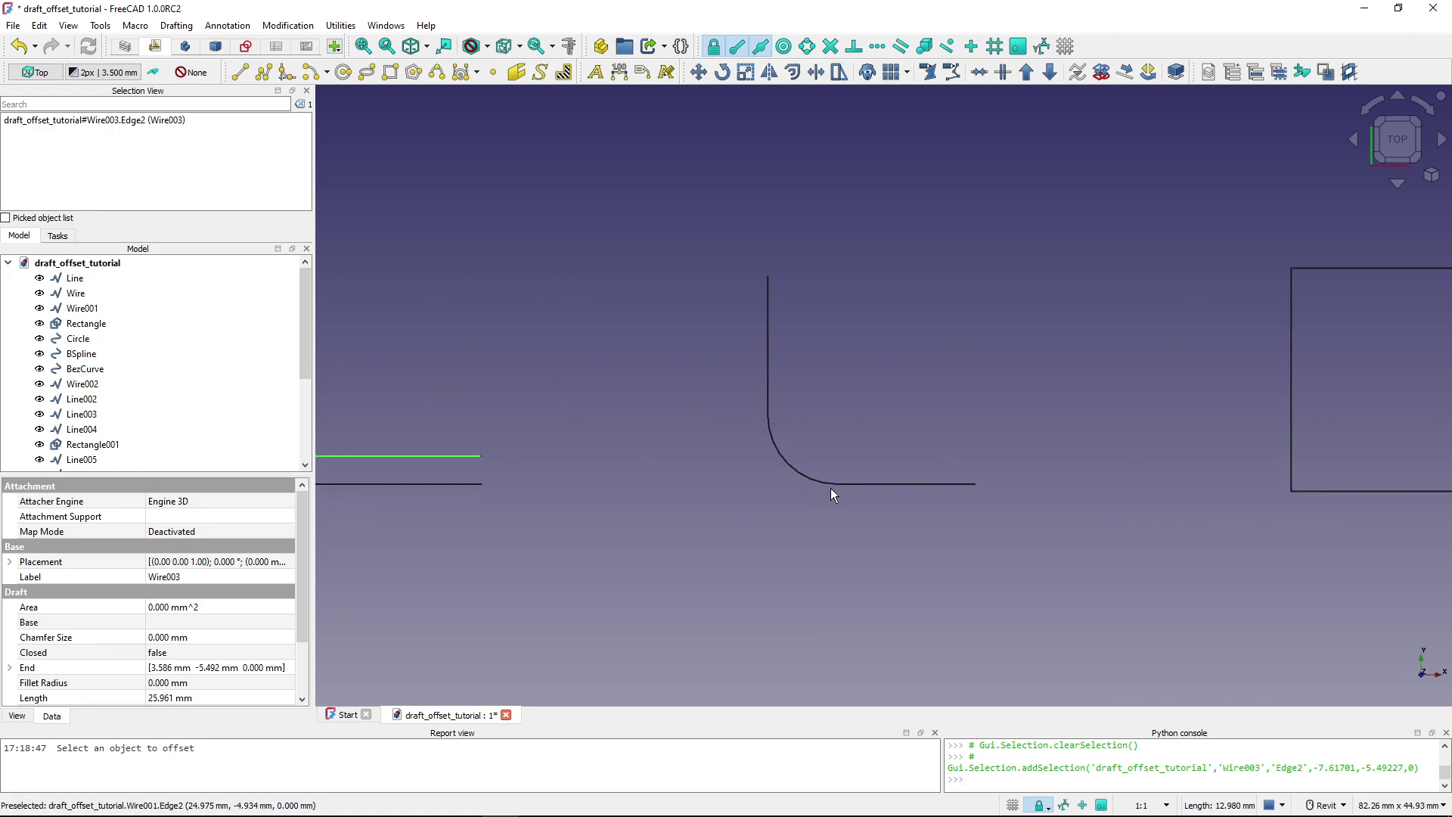
pyautogui.click(768, 352)
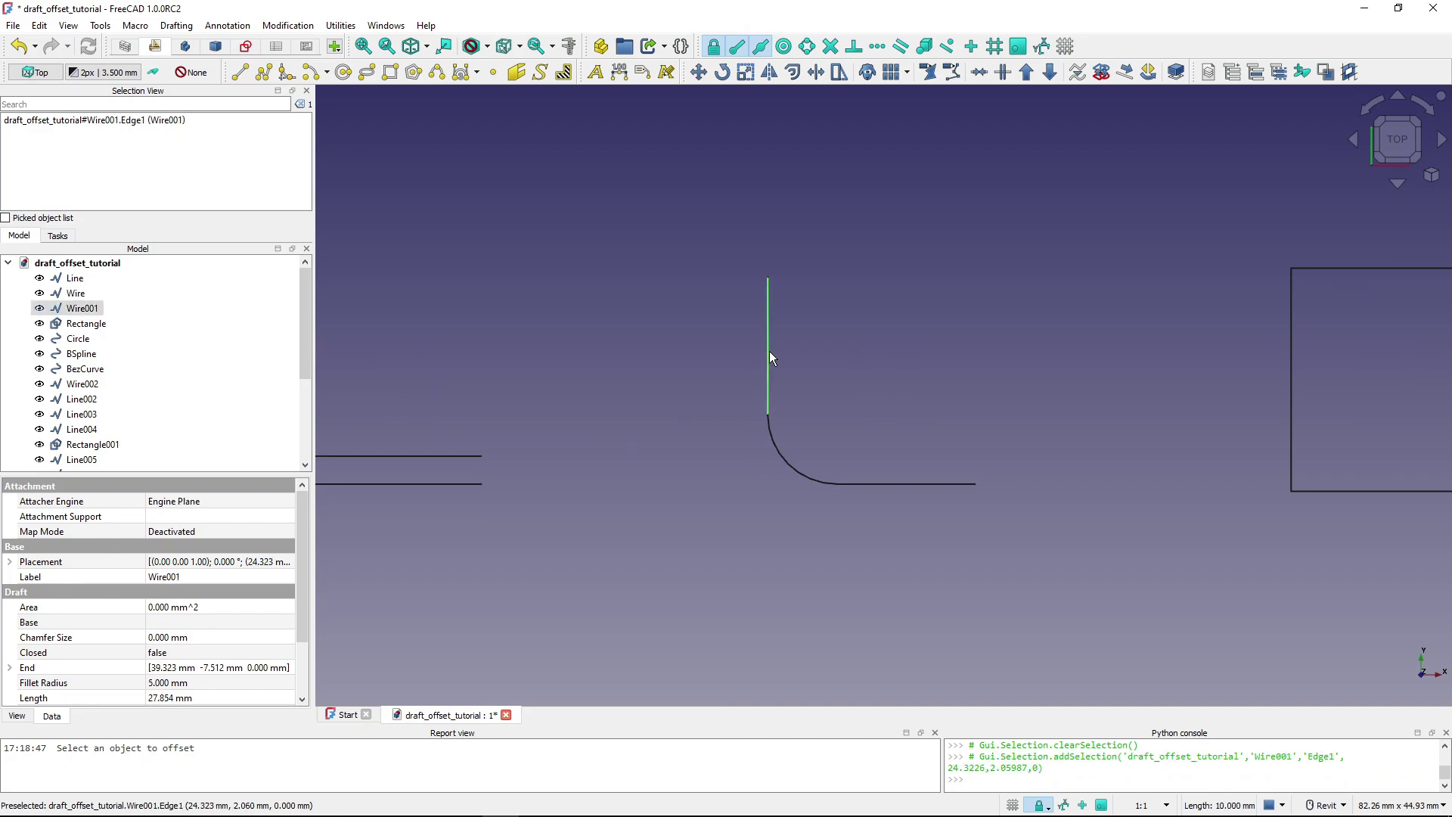
pyautogui.click(792, 73)
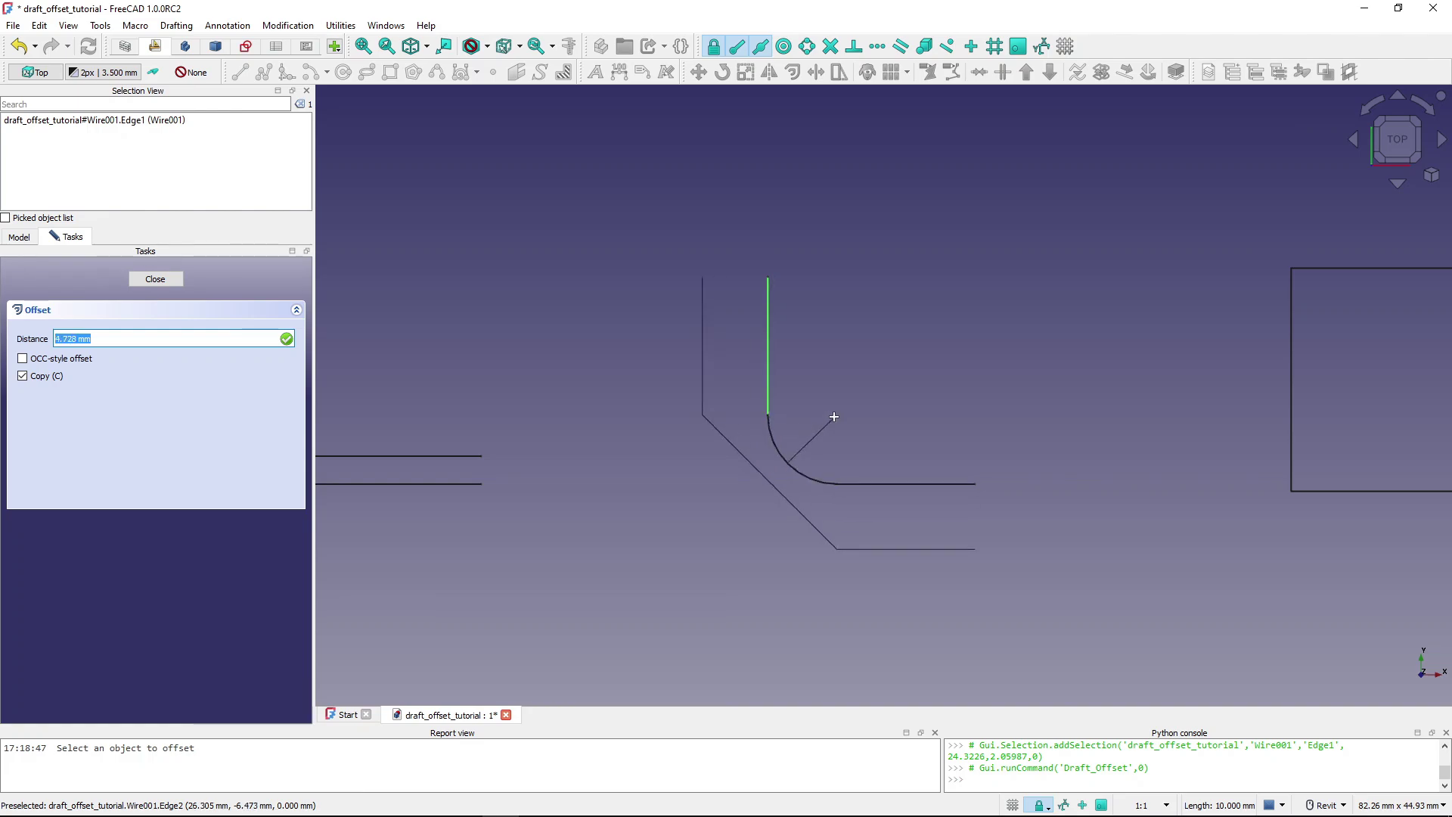
pyautogui.click(801, 377)
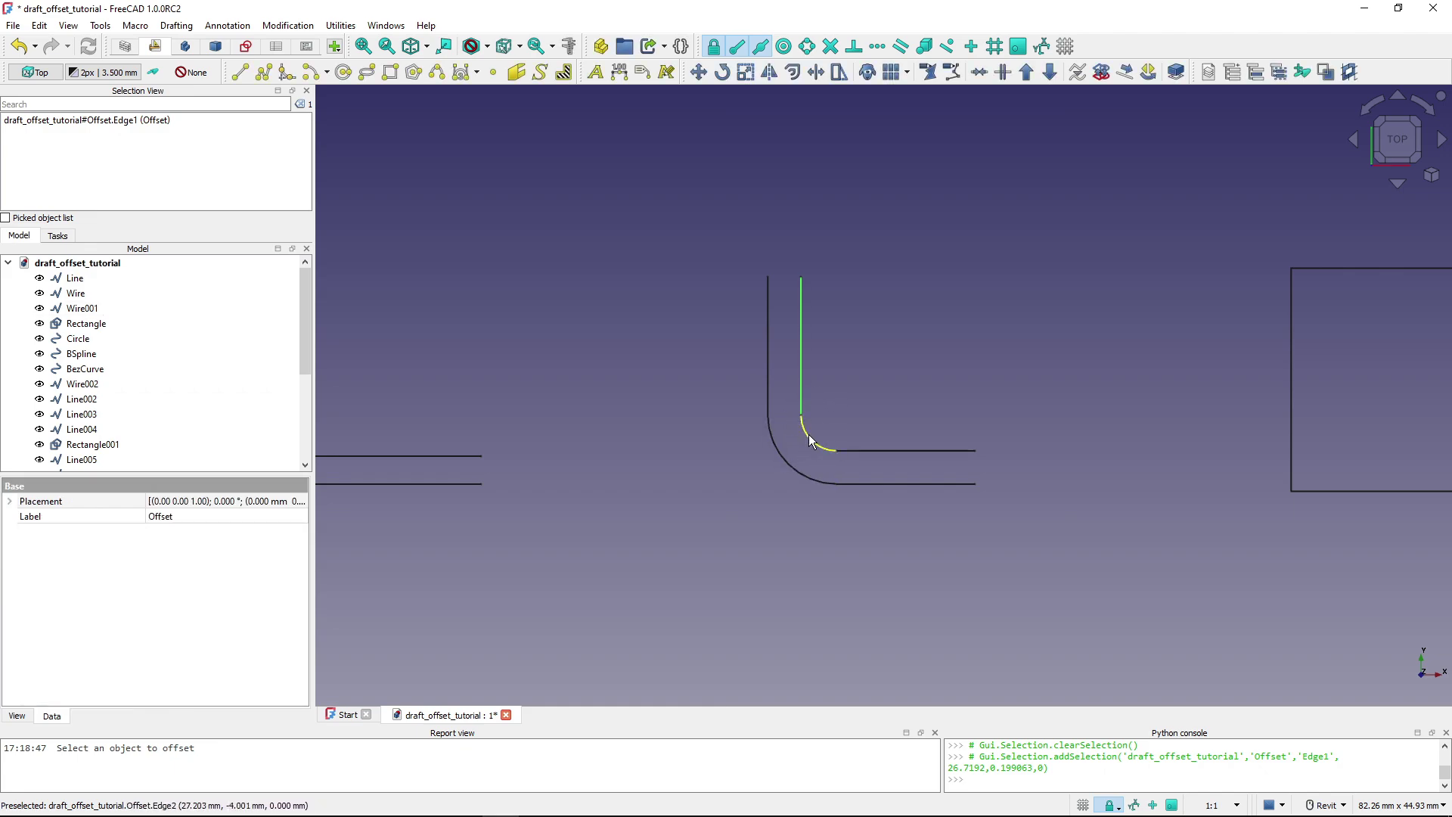
# Offset a copy of the rectangle outward by about 4 mm
pyautogui.moveTo(1272, 384); pyautogui.dragTo(645, 381, button='middle')
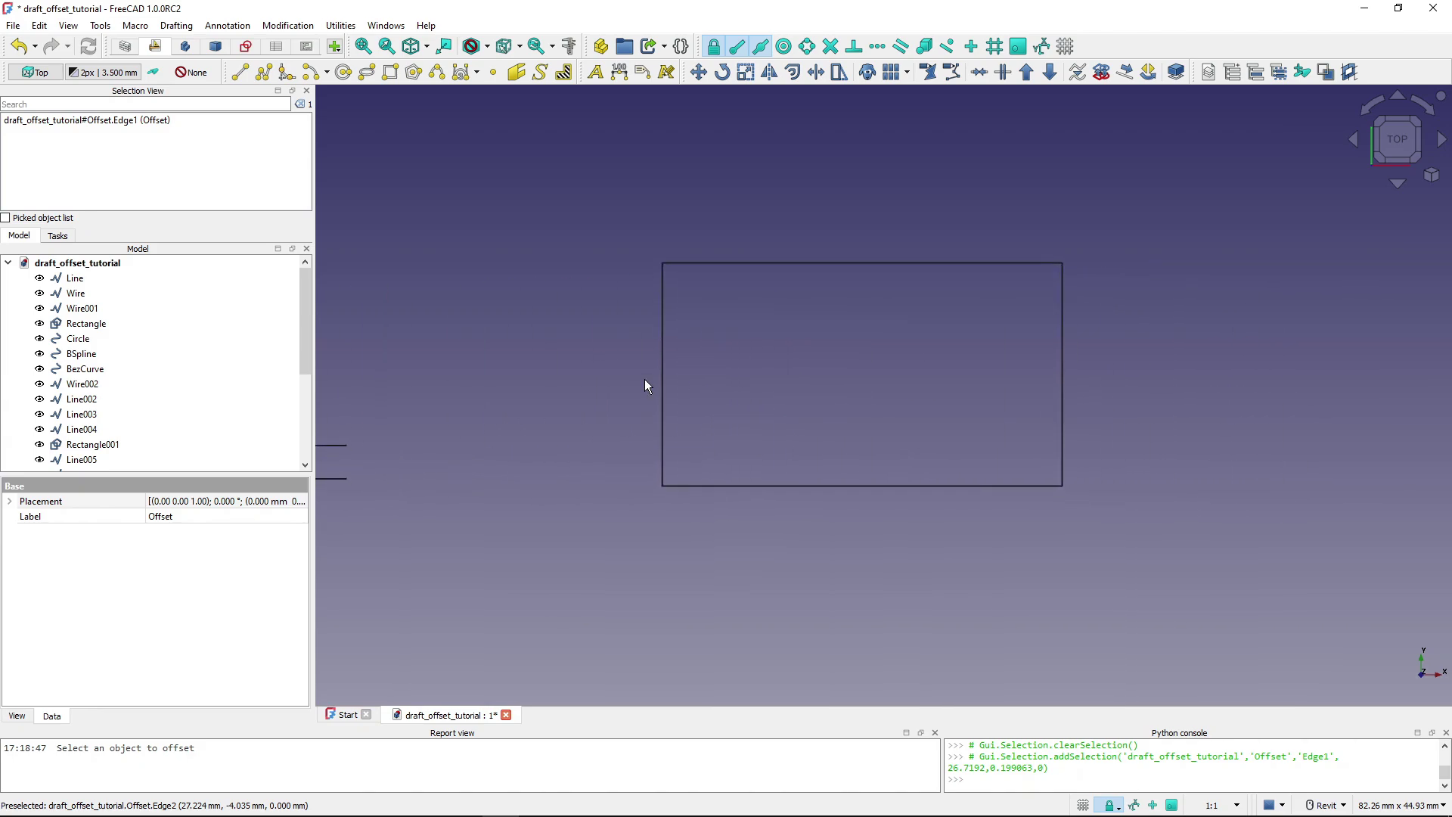
pyautogui.click(758, 265)
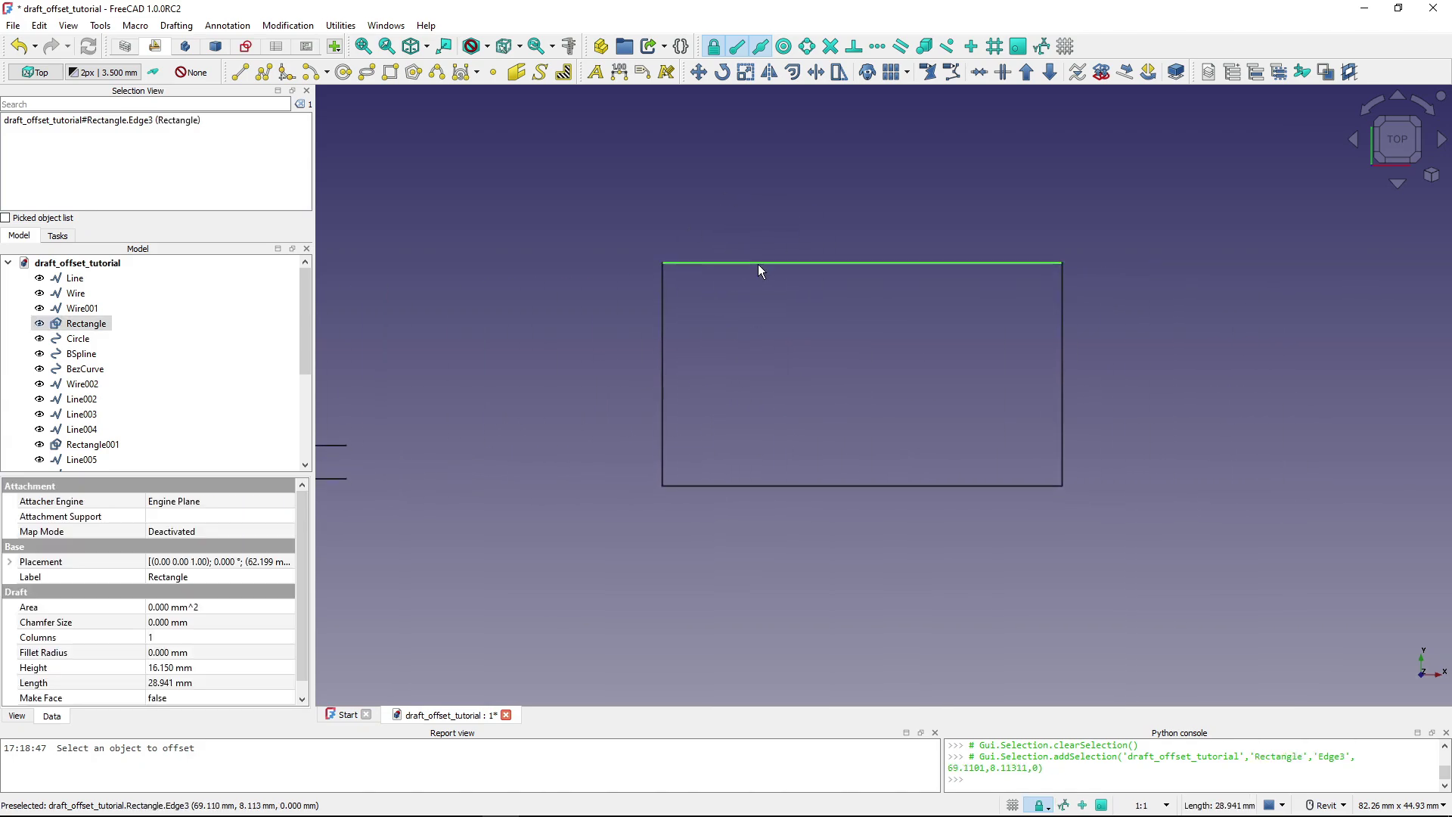
pyautogui.click(792, 74)
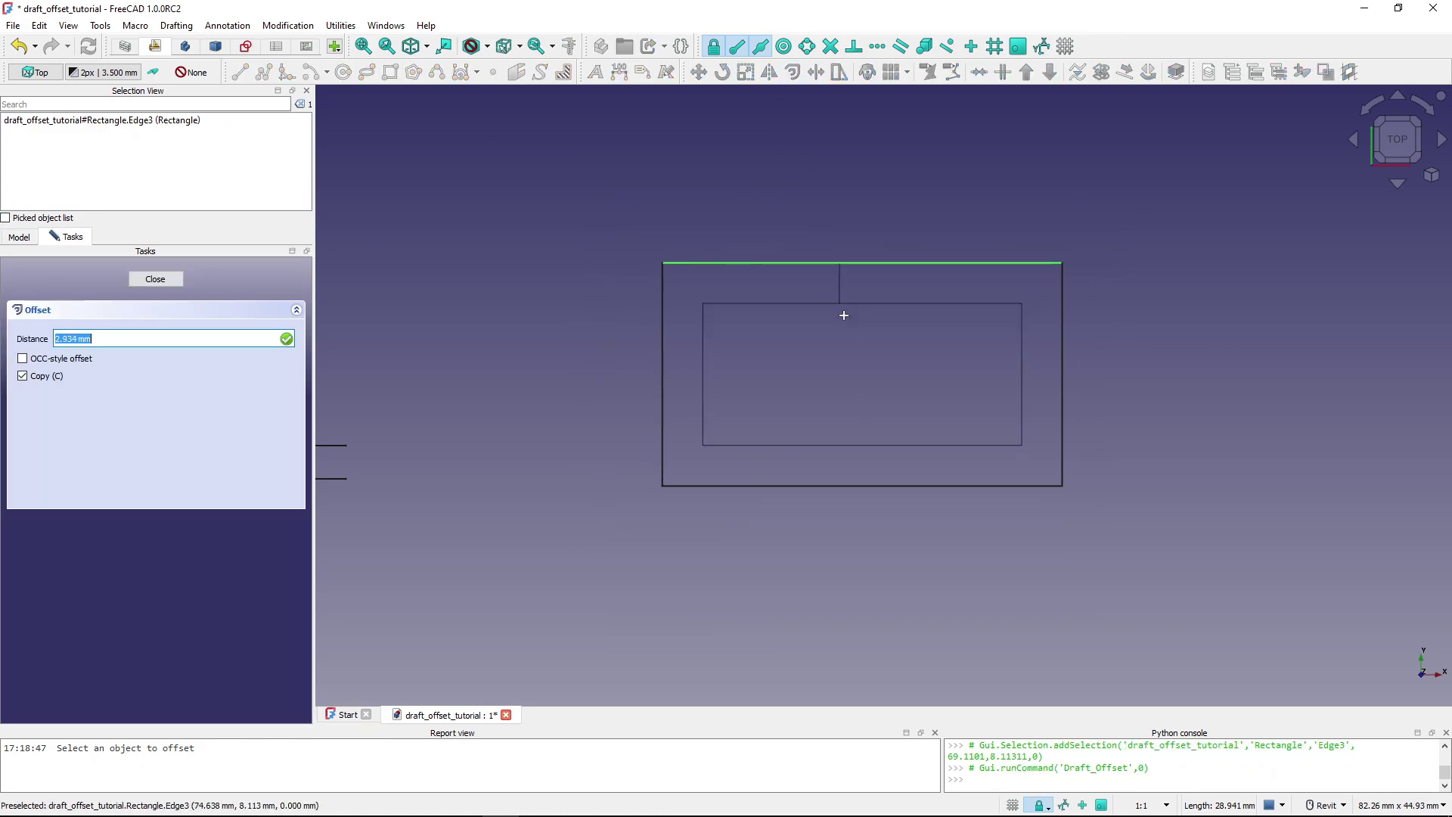
pyautogui.click(834, 211)
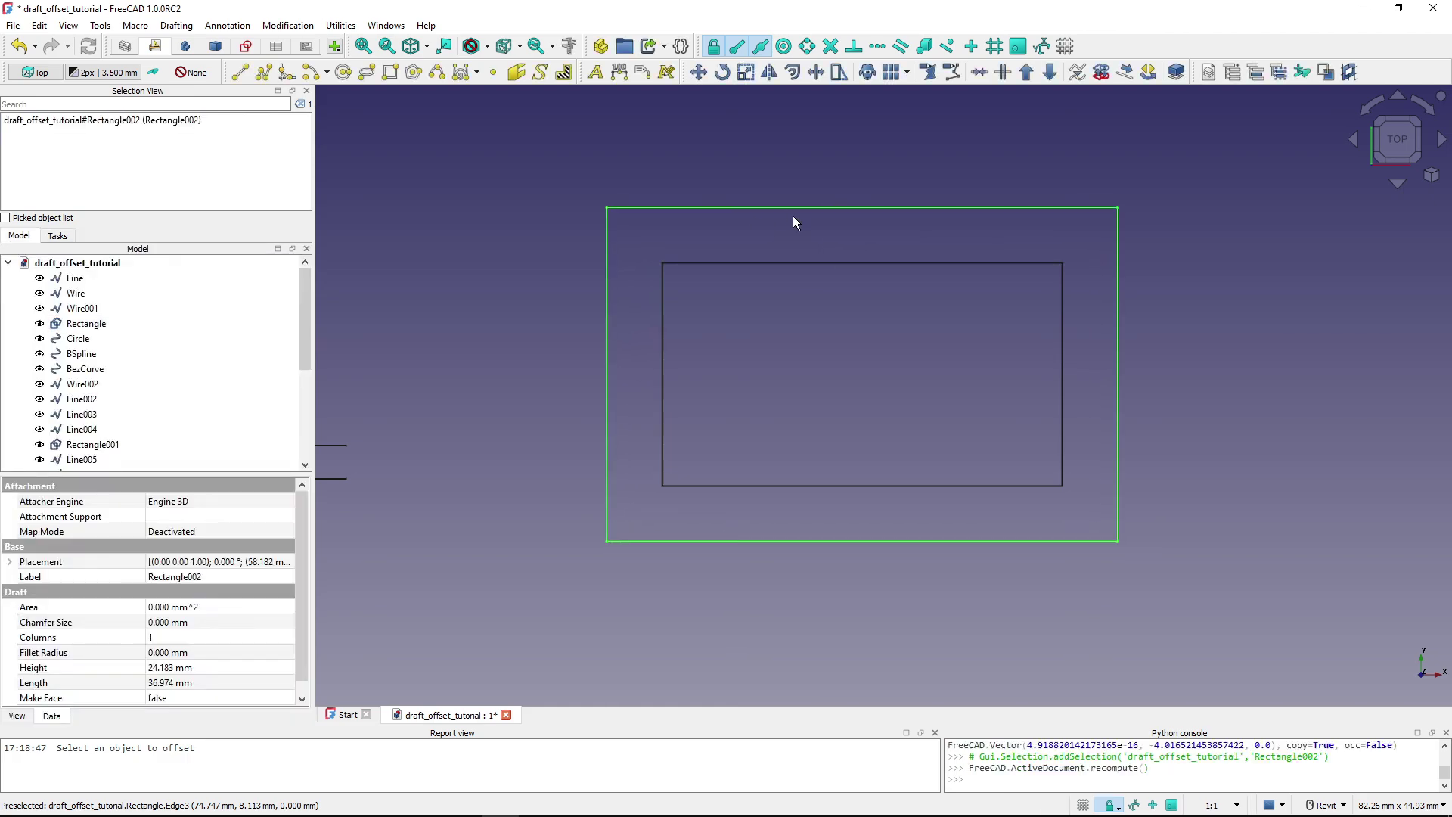
# Offset a copy of the original rectangle inward by exactly 1 mm
pyautogui.click(804, 262)
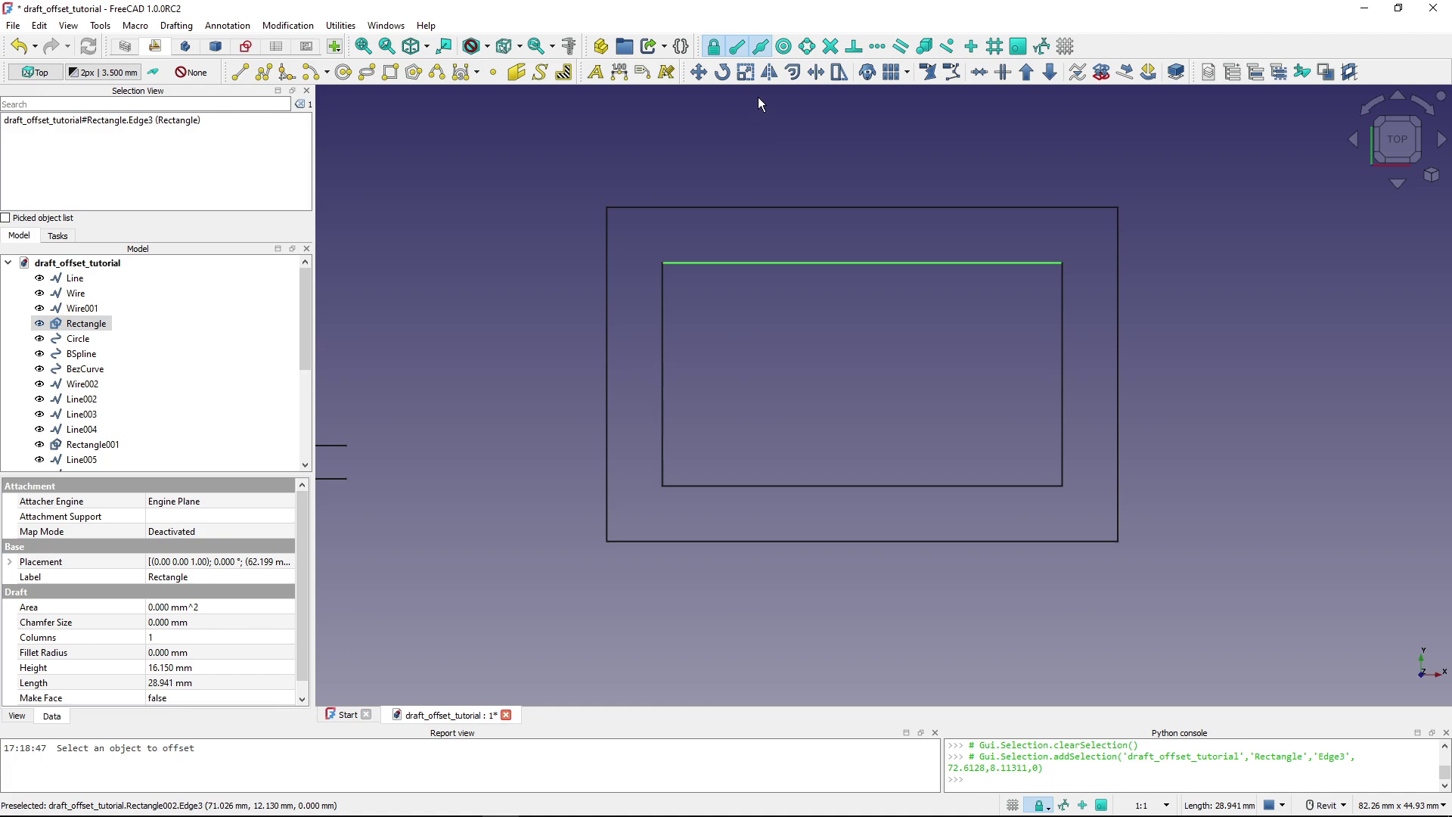
pyautogui.click(788, 75)
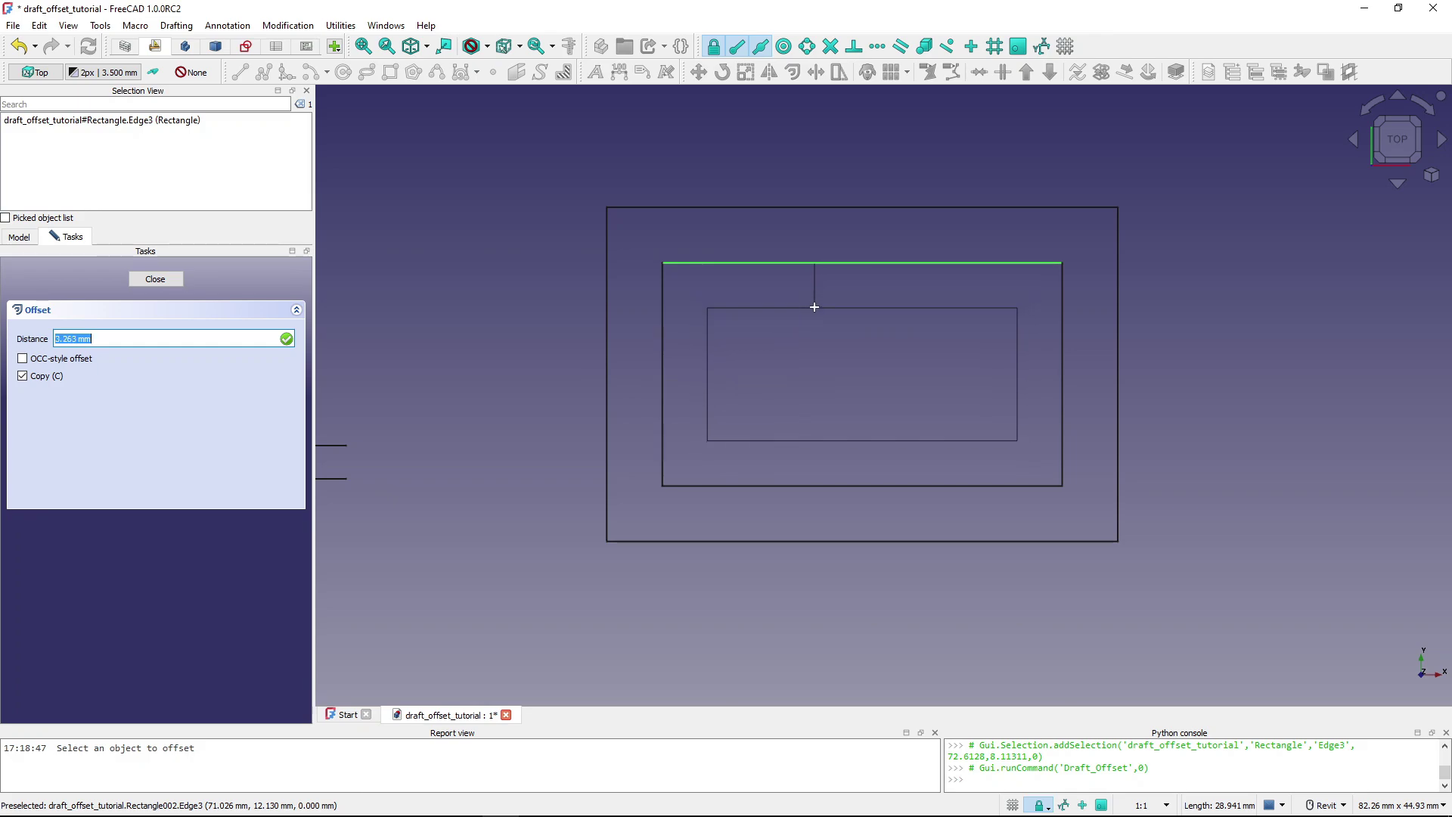
pyautogui.write('1')
pyautogui.press('Return')
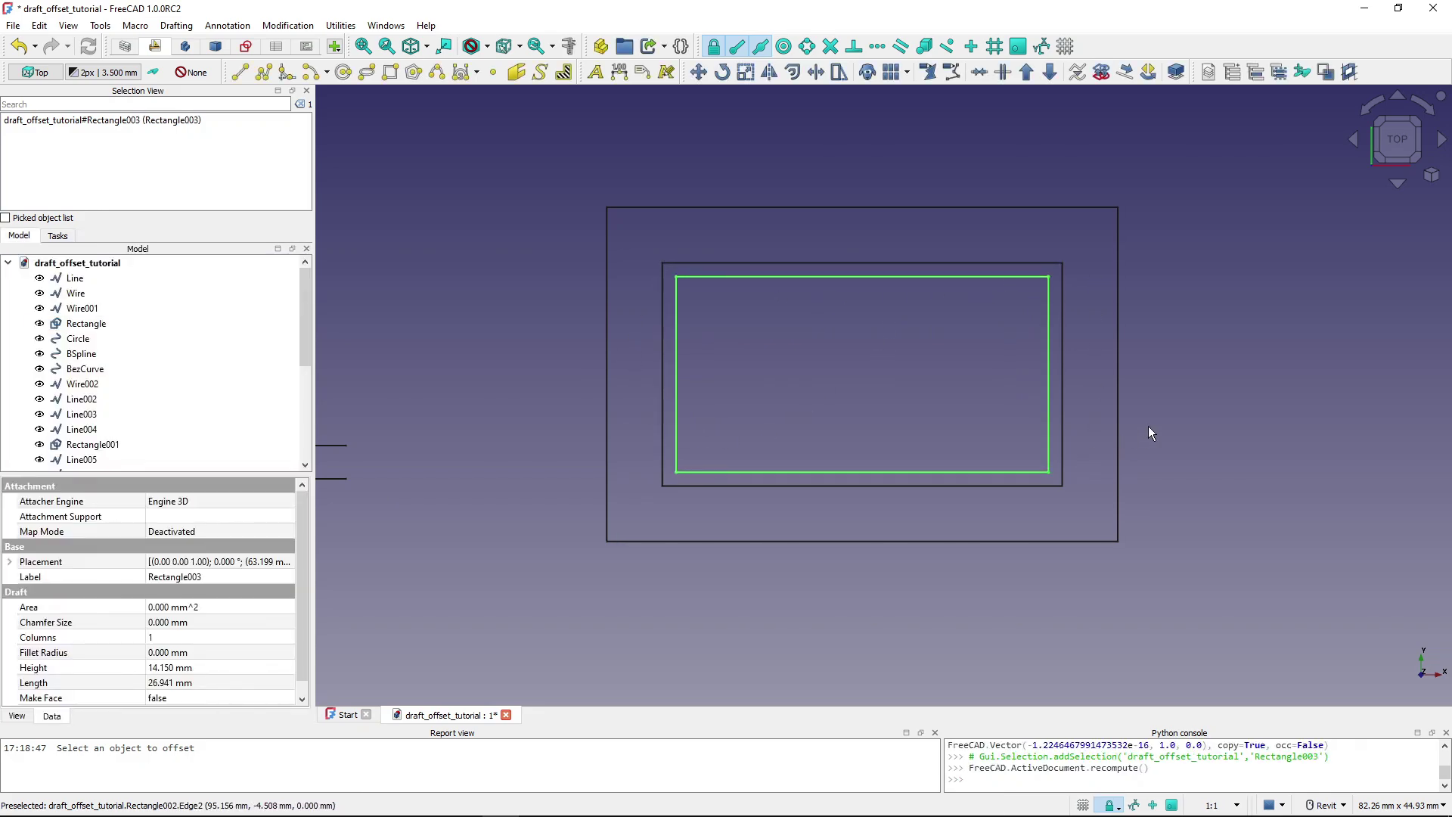
# Offset a copy of the circle inward by about 3.3 mm and clear the selection
pyautogui.moveTo(1299, 394); pyautogui.dragTo(525, 395, button='middle')
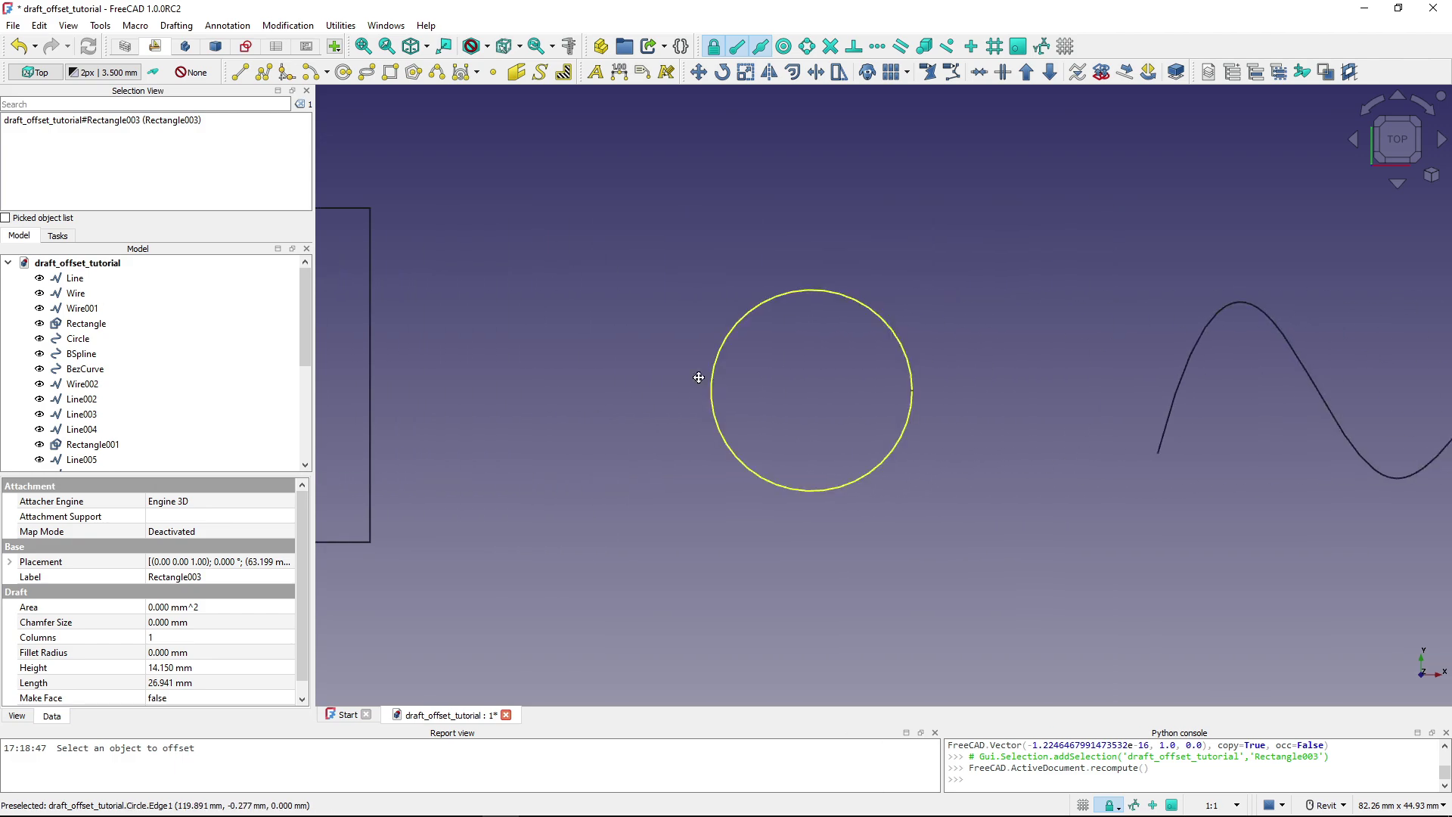
pyautogui.click(824, 318)
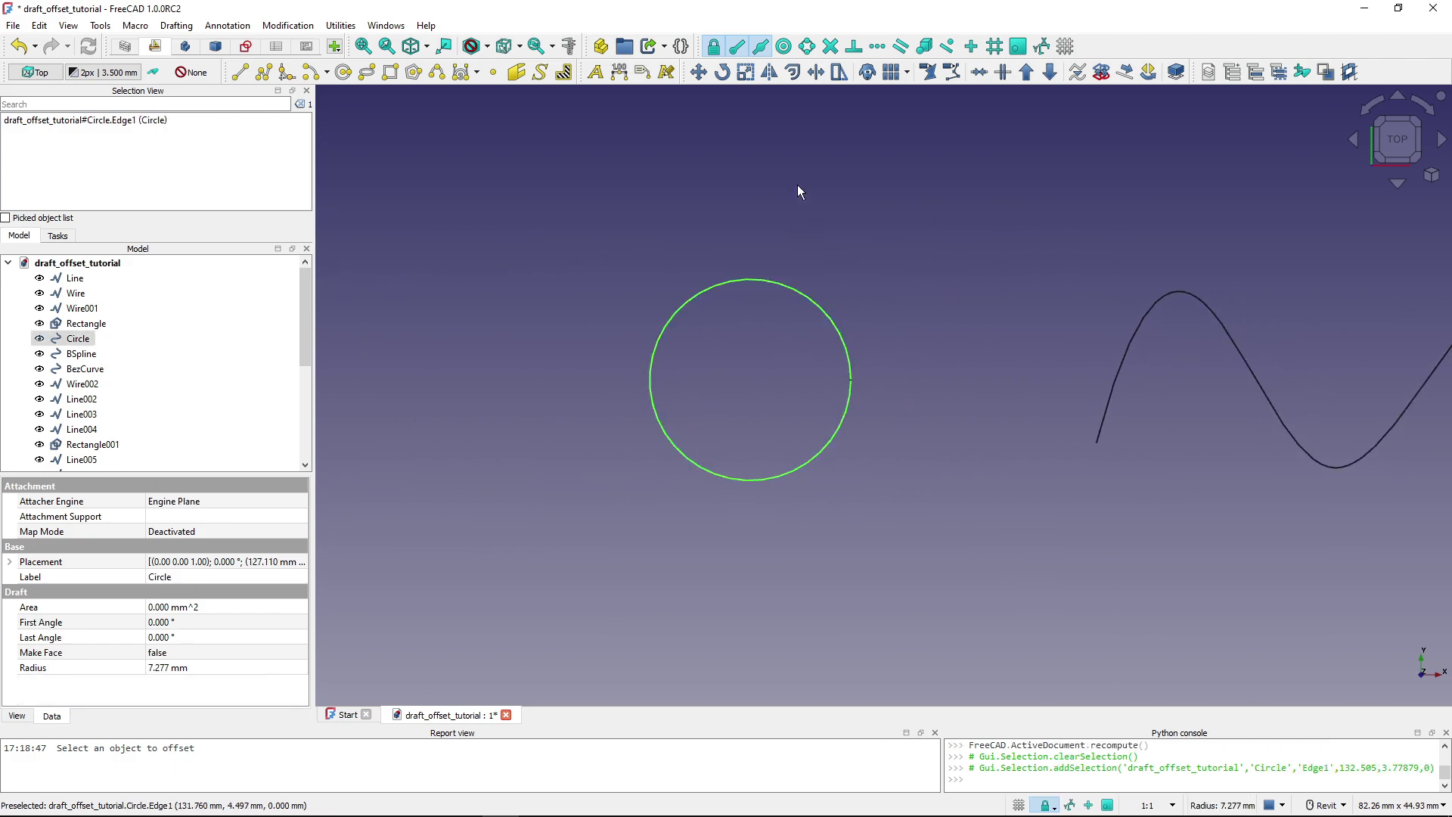
pyautogui.click(790, 73)
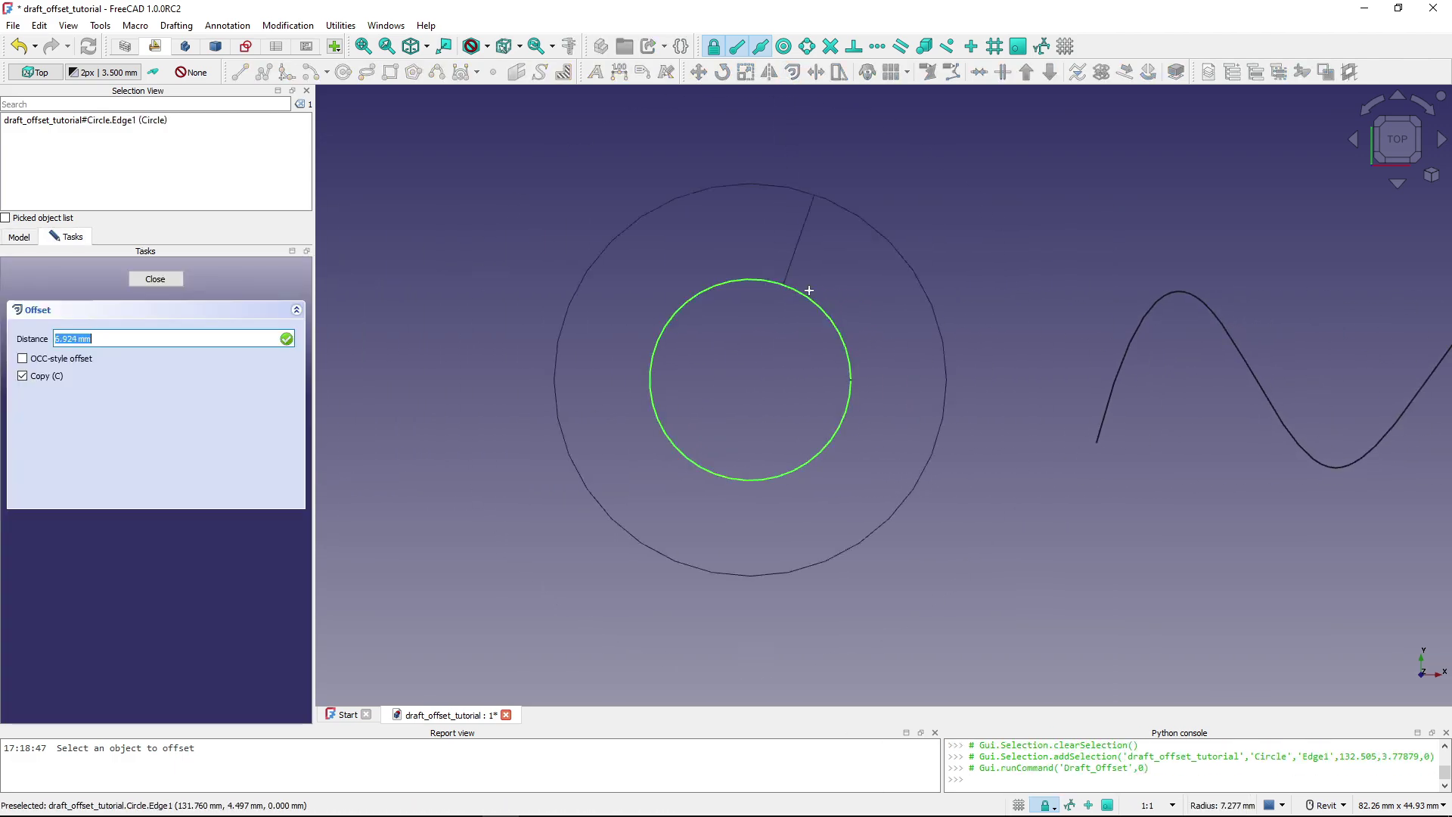
pyautogui.click(770, 328)
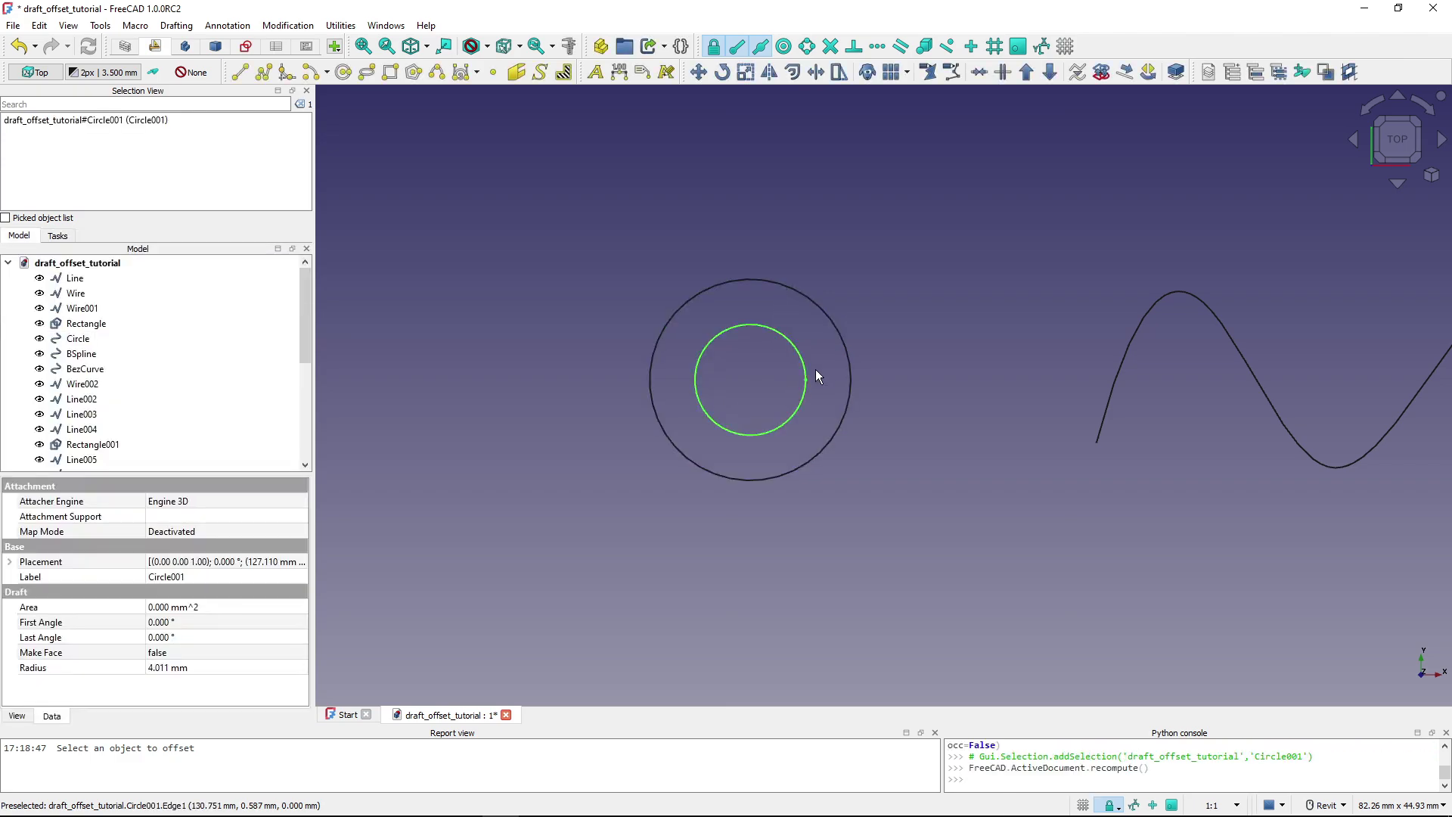
pyautogui.click(884, 371)
# Offset a copy of the B-spline upward to the outside of its peaks and check the new object in the model tree
pyautogui.moveTo(1104, 361); pyautogui.dragTo(587, 366, button='middle')
pyautogui.click(746, 376)
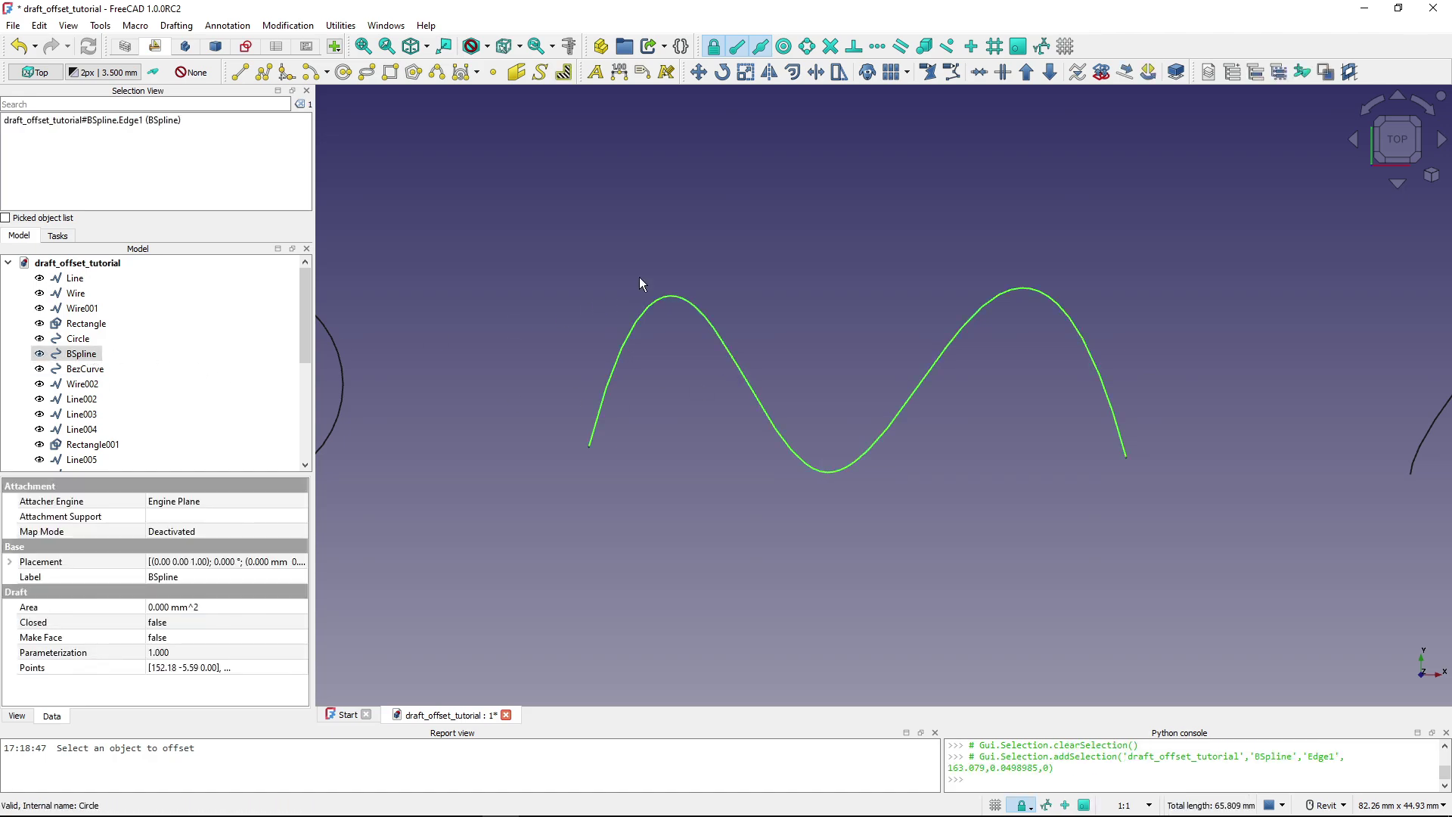
pyautogui.click(793, 73)
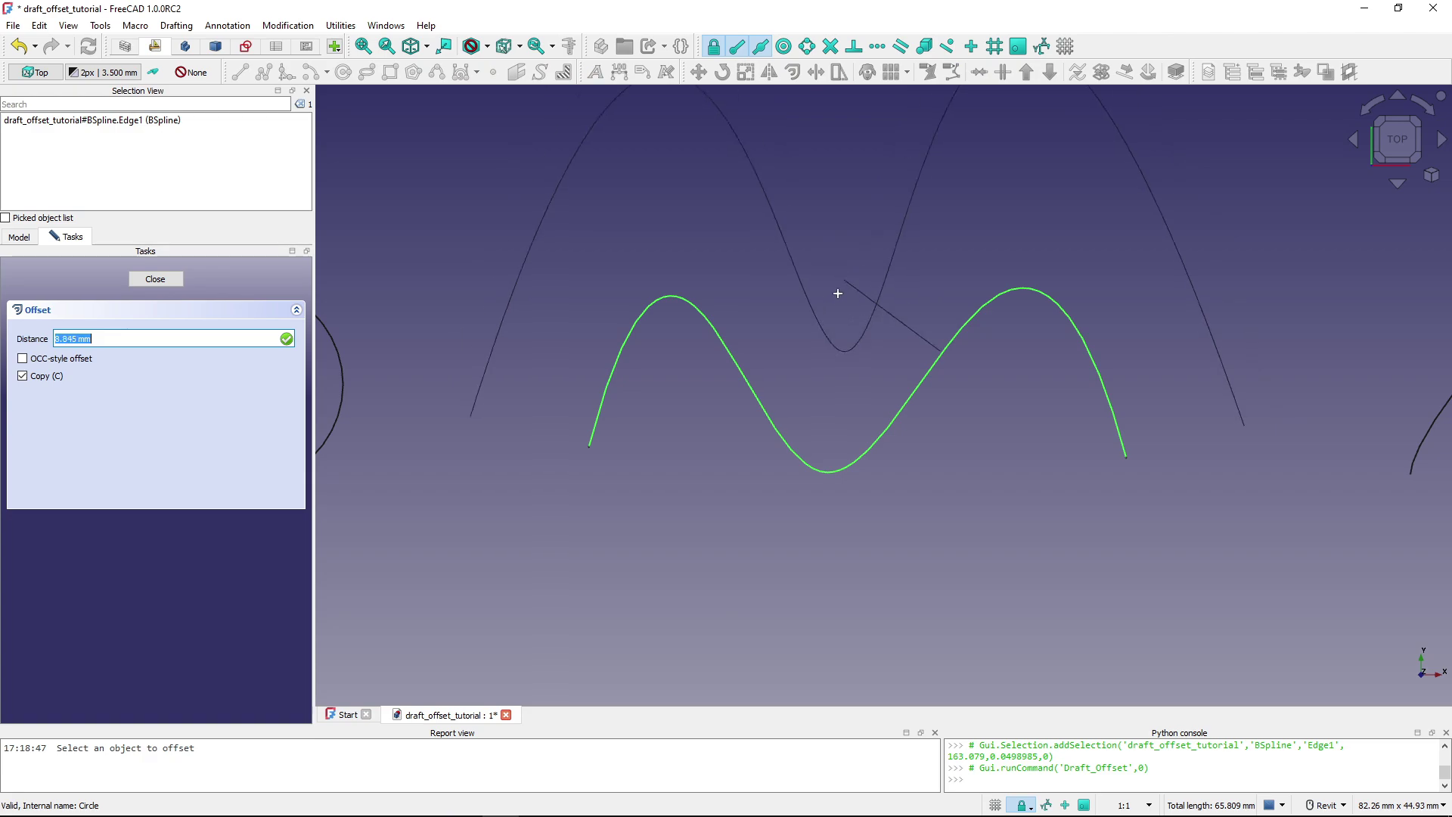
pyautogui.click(852, 375)
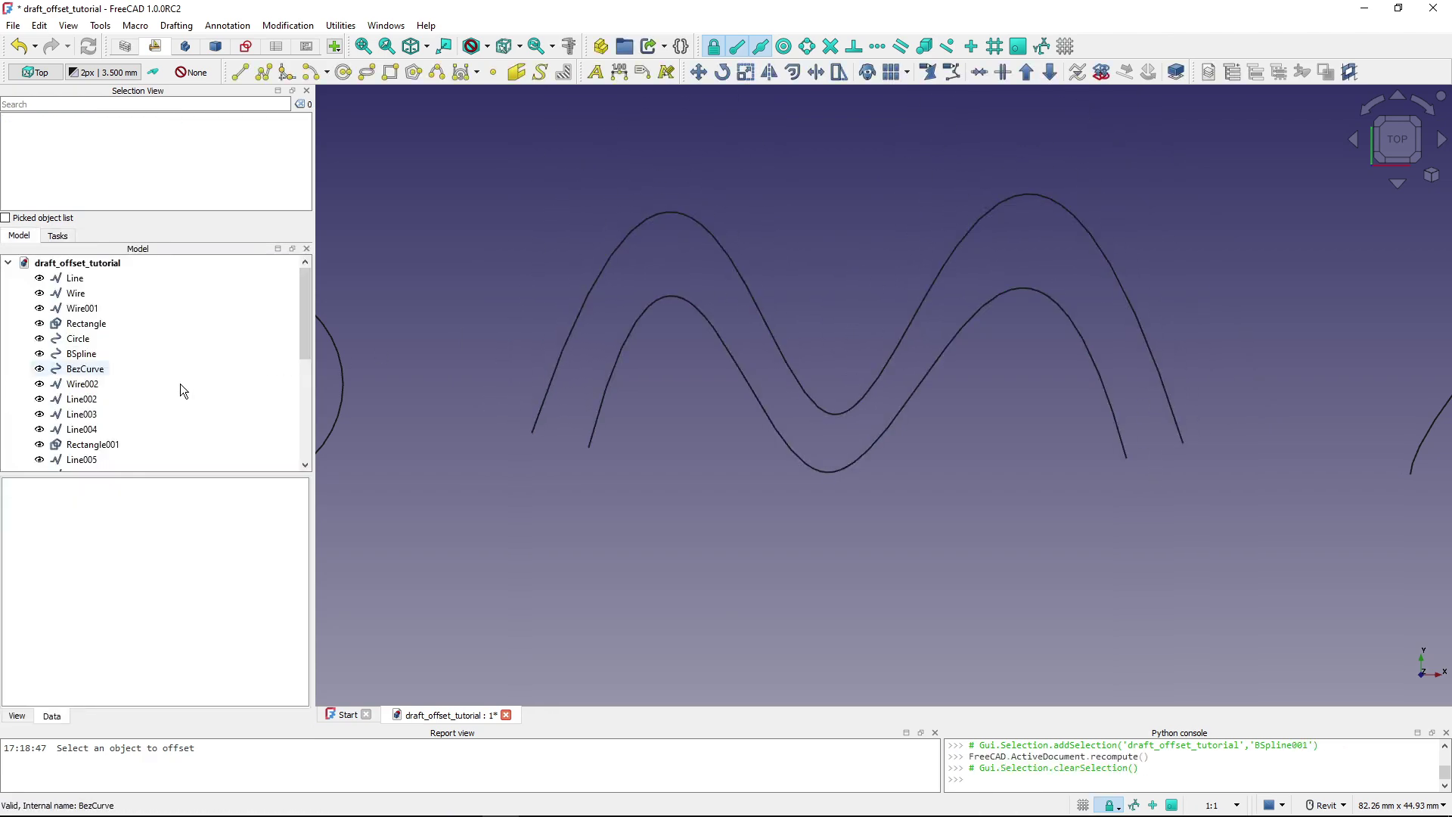
pyautogui.scroll(-5, 91, 438)
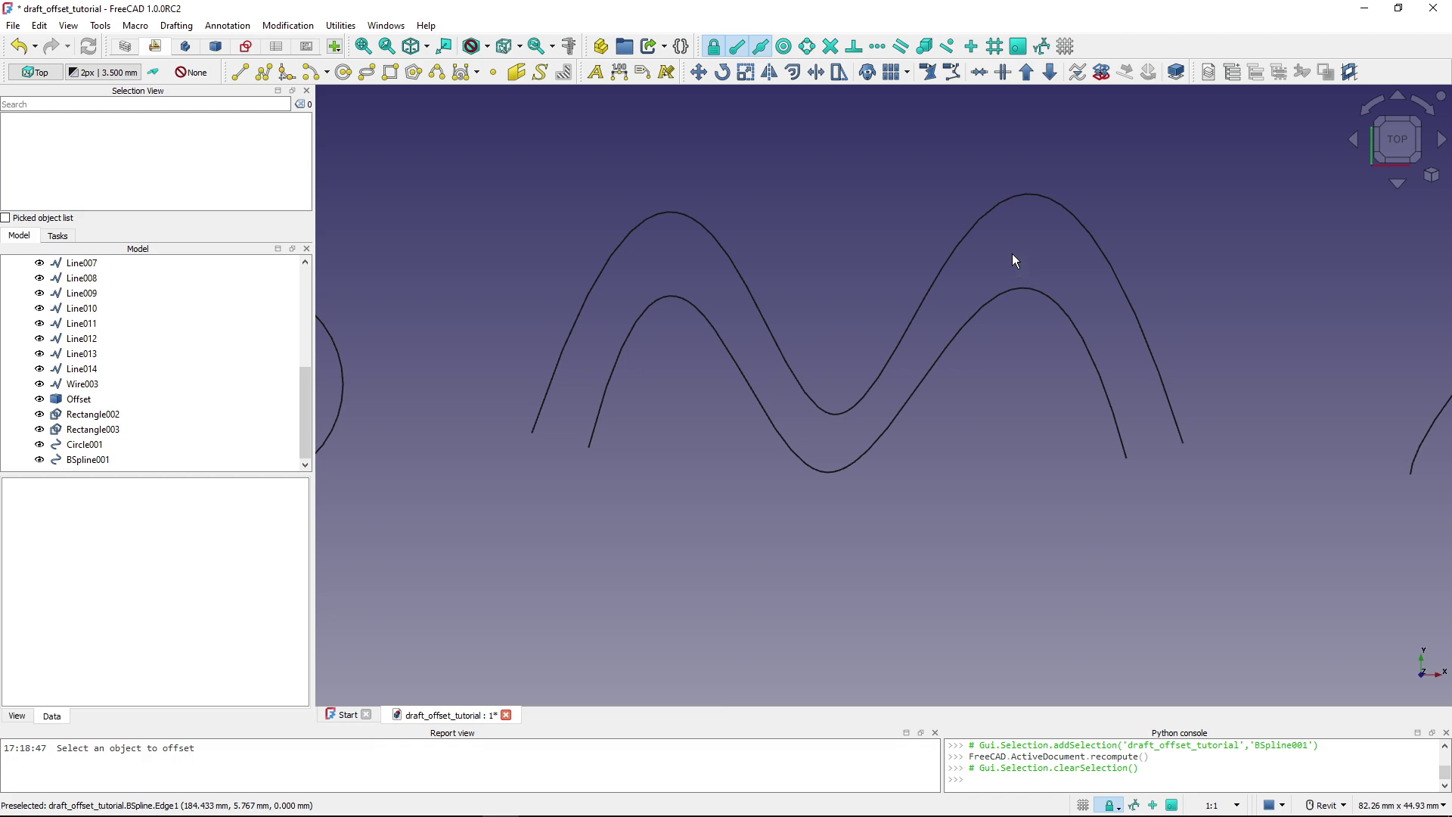
pyautogui.click(1010, 293)
# Try to offset the Bezier curve, then clear the selection
pyautogui.moveTo(1309, 353); pyautogui.dragTo(789, 326, button='middle')
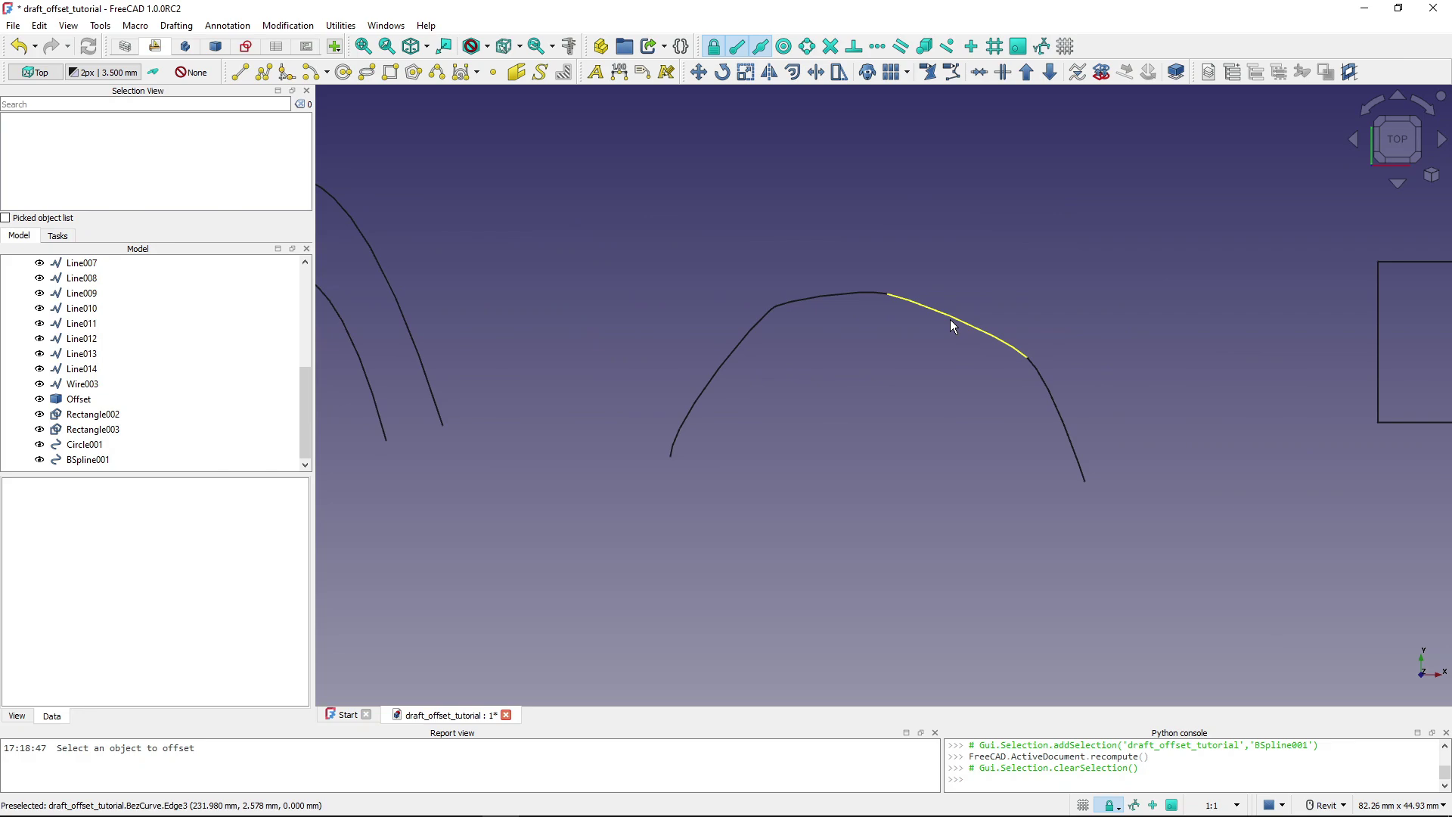
pyautogui.click(948, 318)
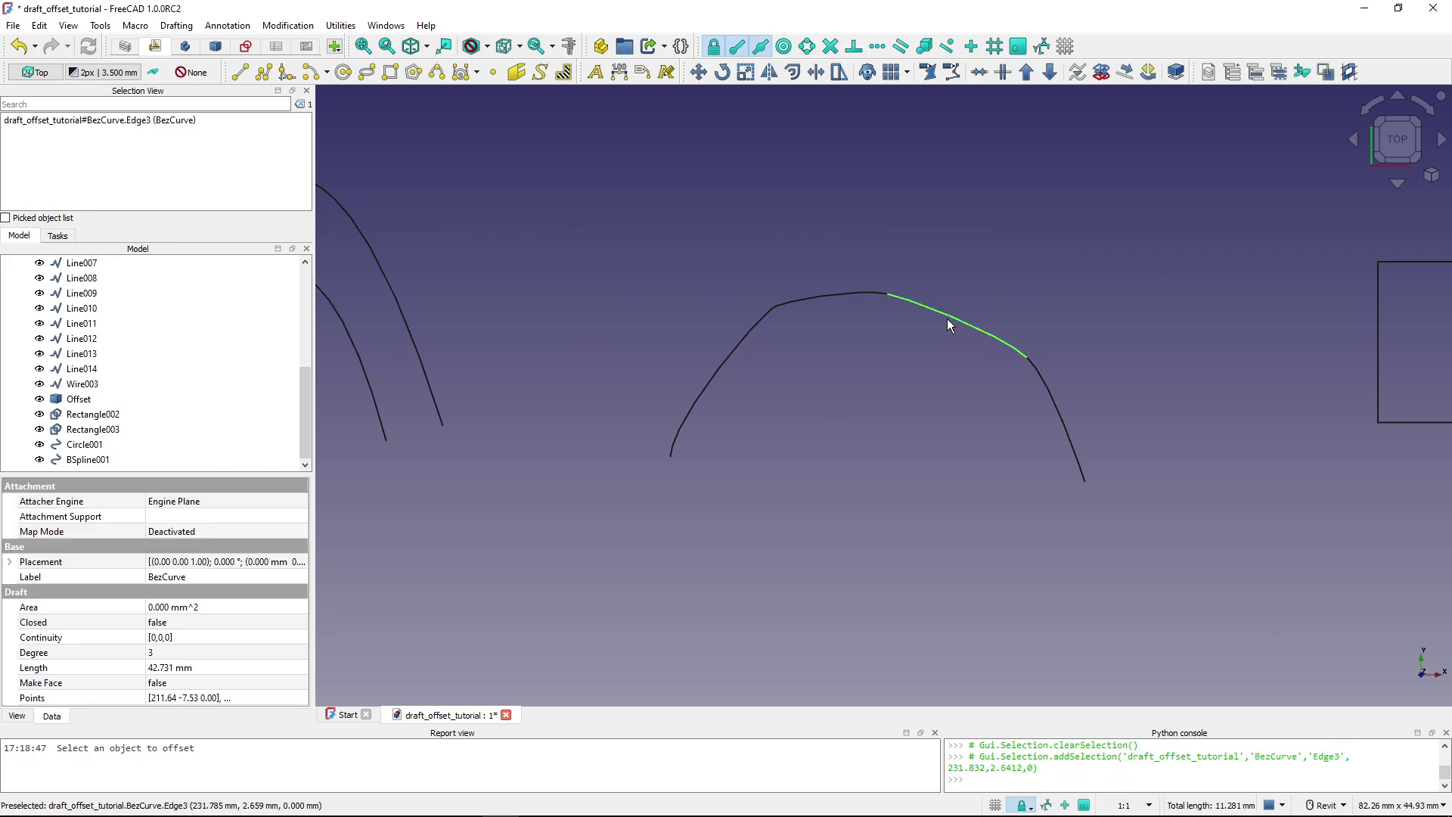
pyautogui.click(788, 74)
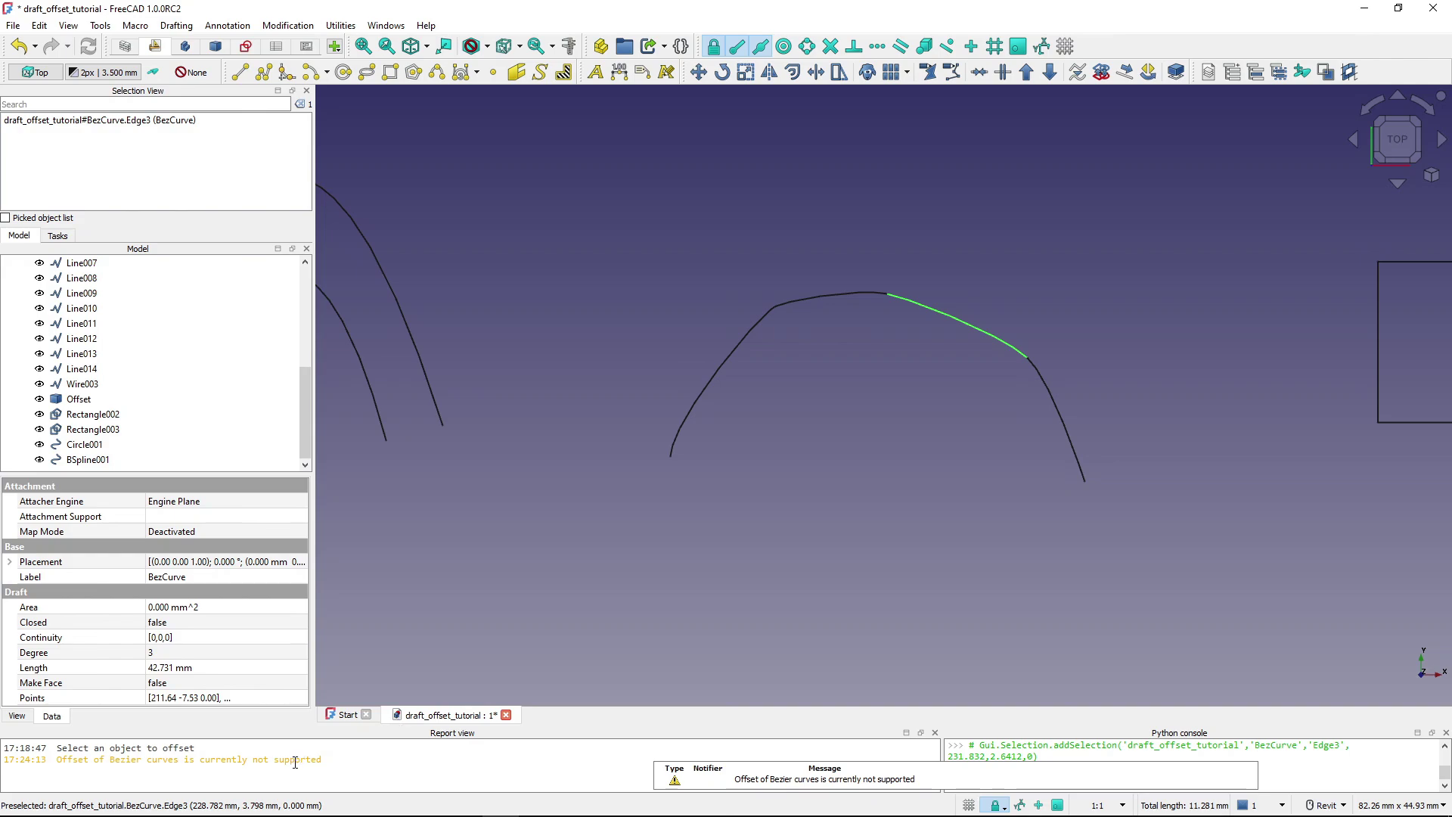
pyautogui.click(879, 369)
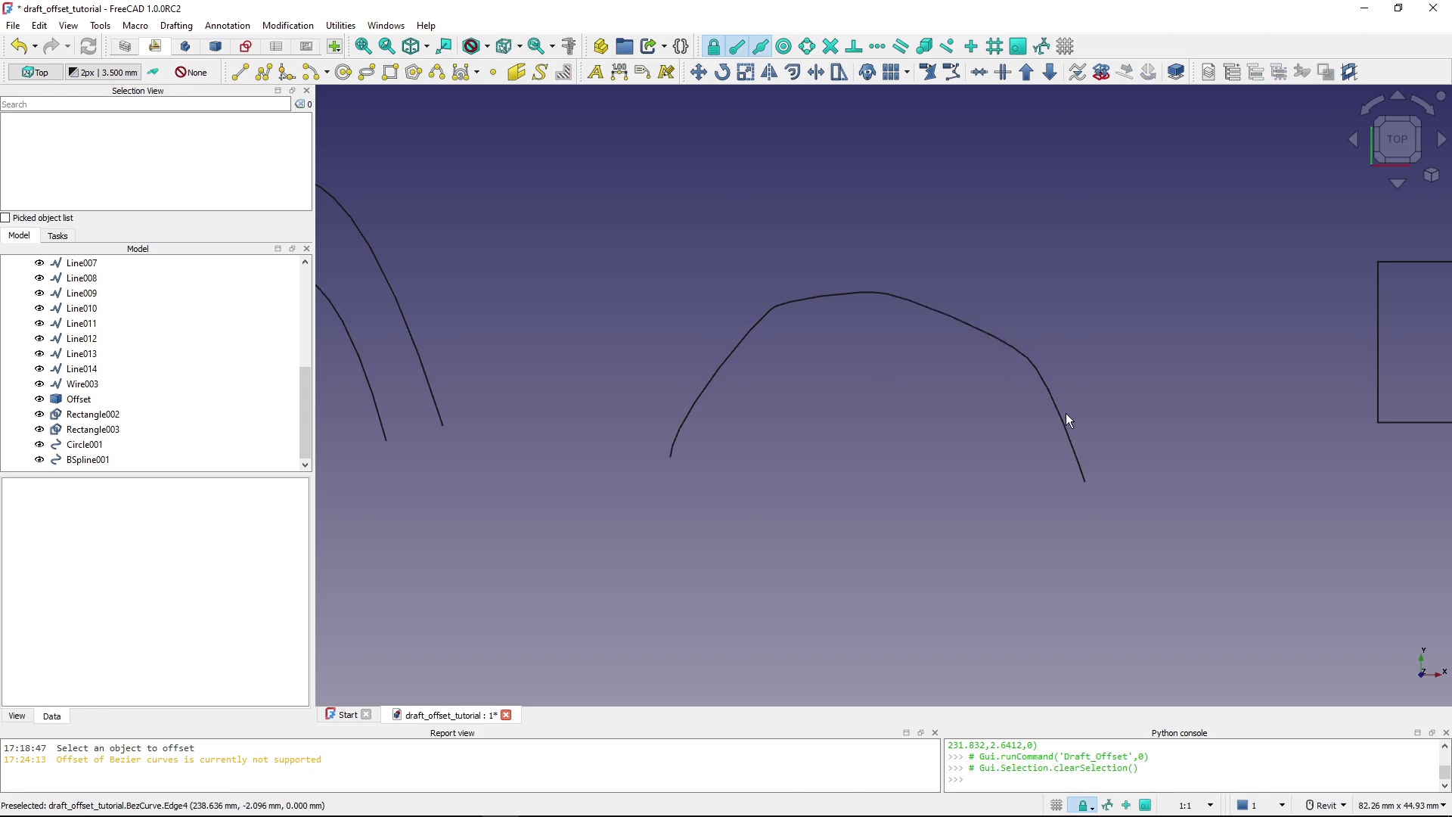
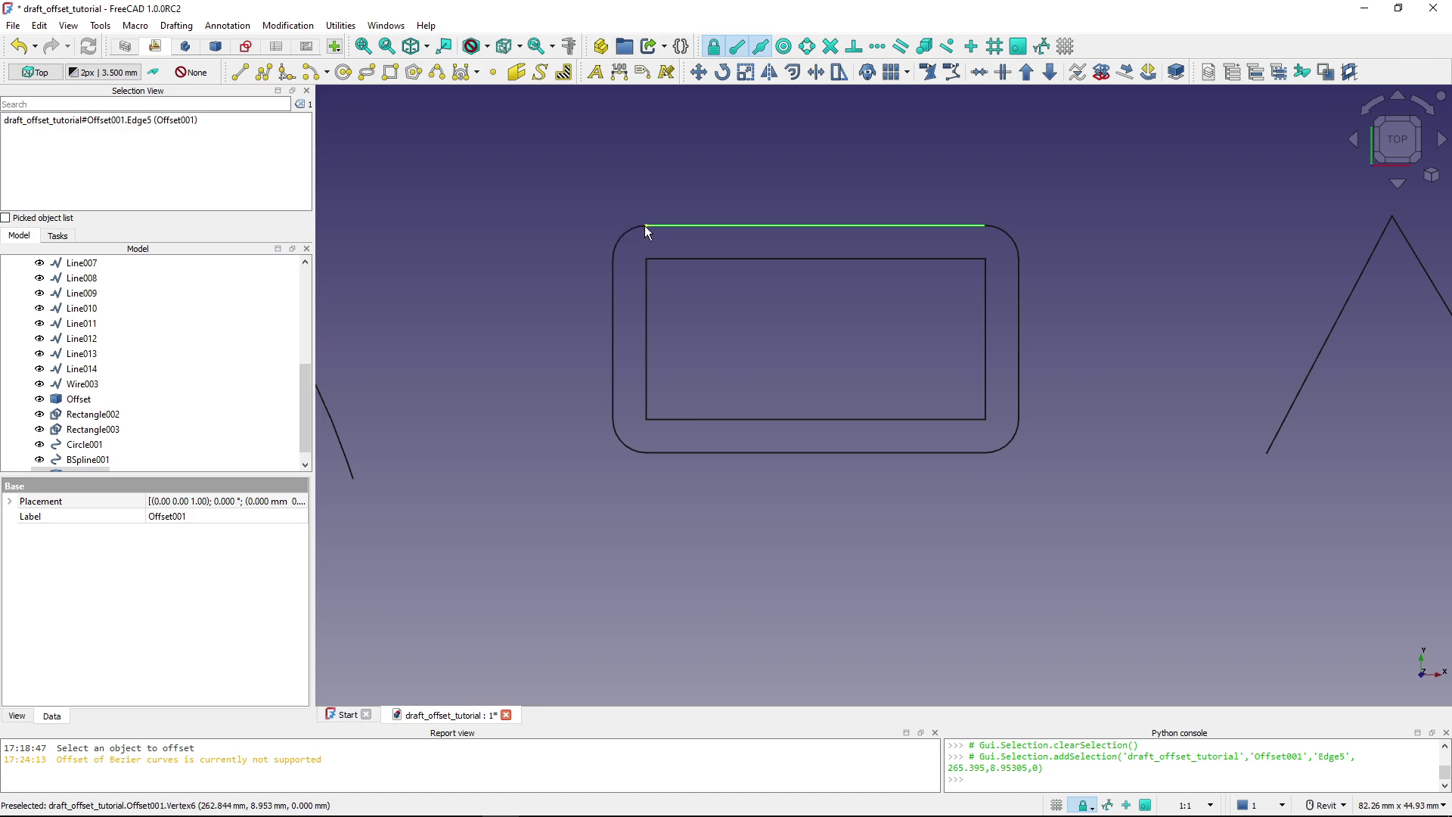
# Create an OCC-style offset copy of the inner rectangle, placed between it and the existing rounded outline
pyautogui.click(731, 260)
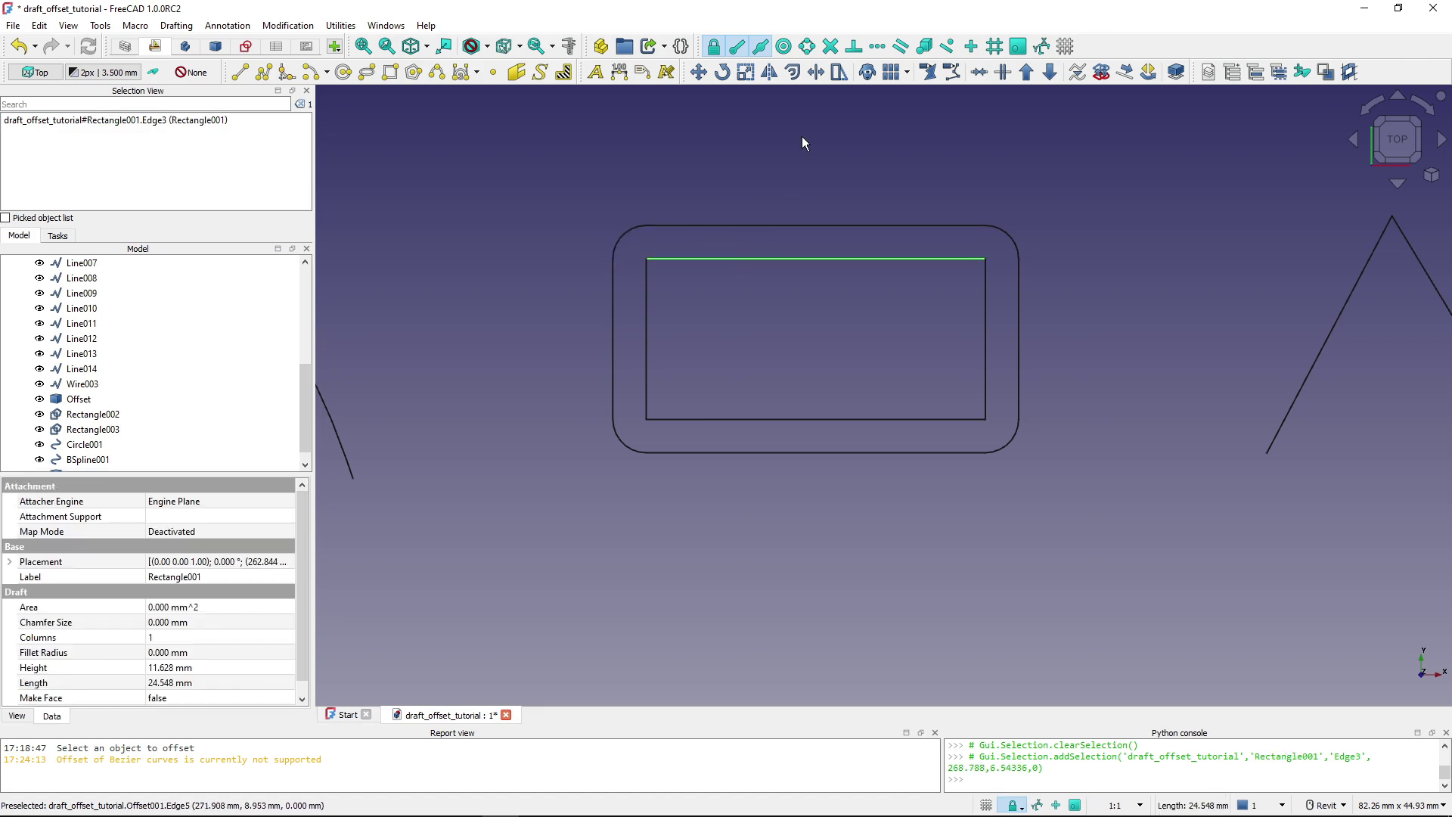
pyautogui.click(792, 72)
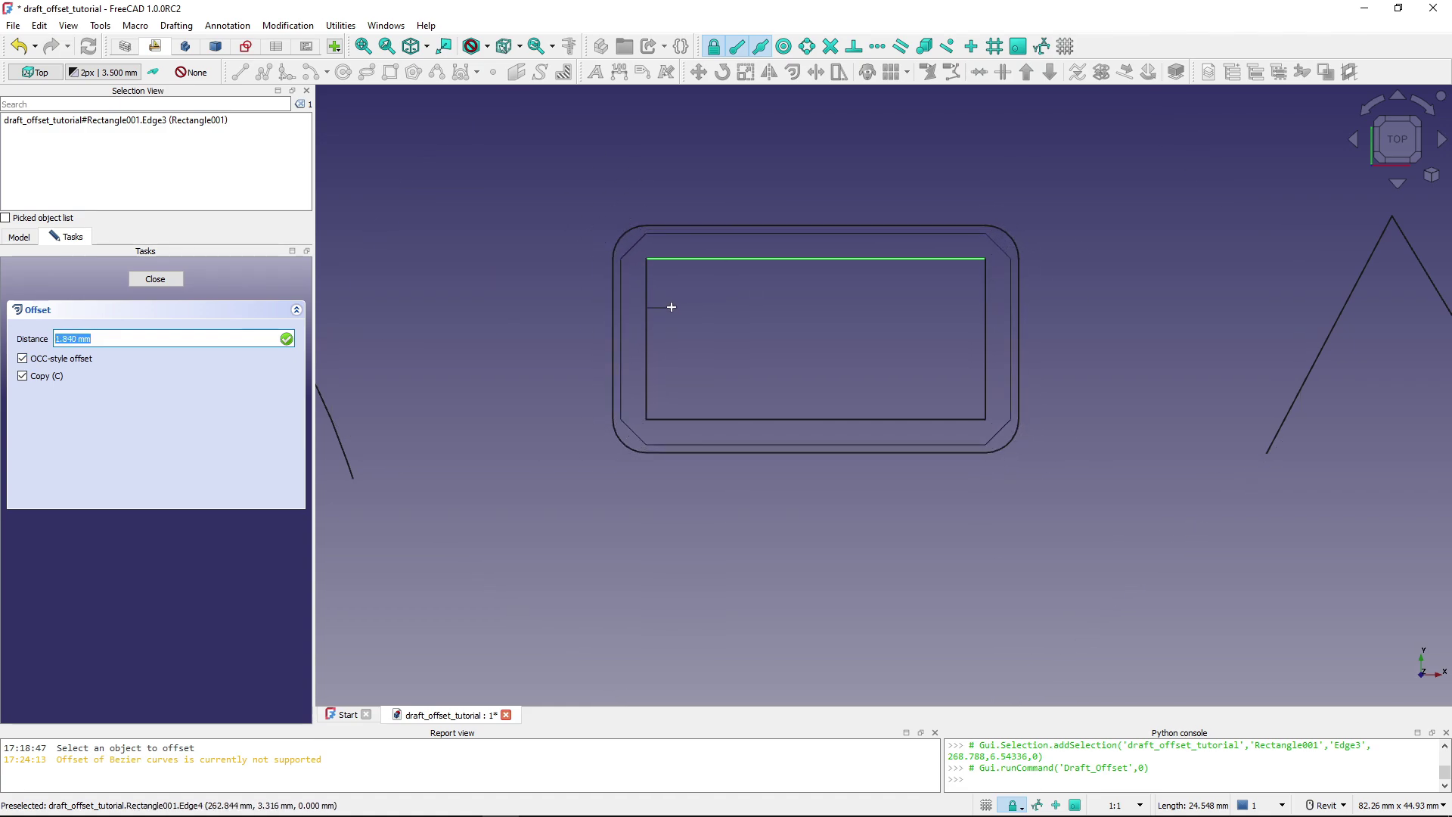
pyautogui.click(669, 304)
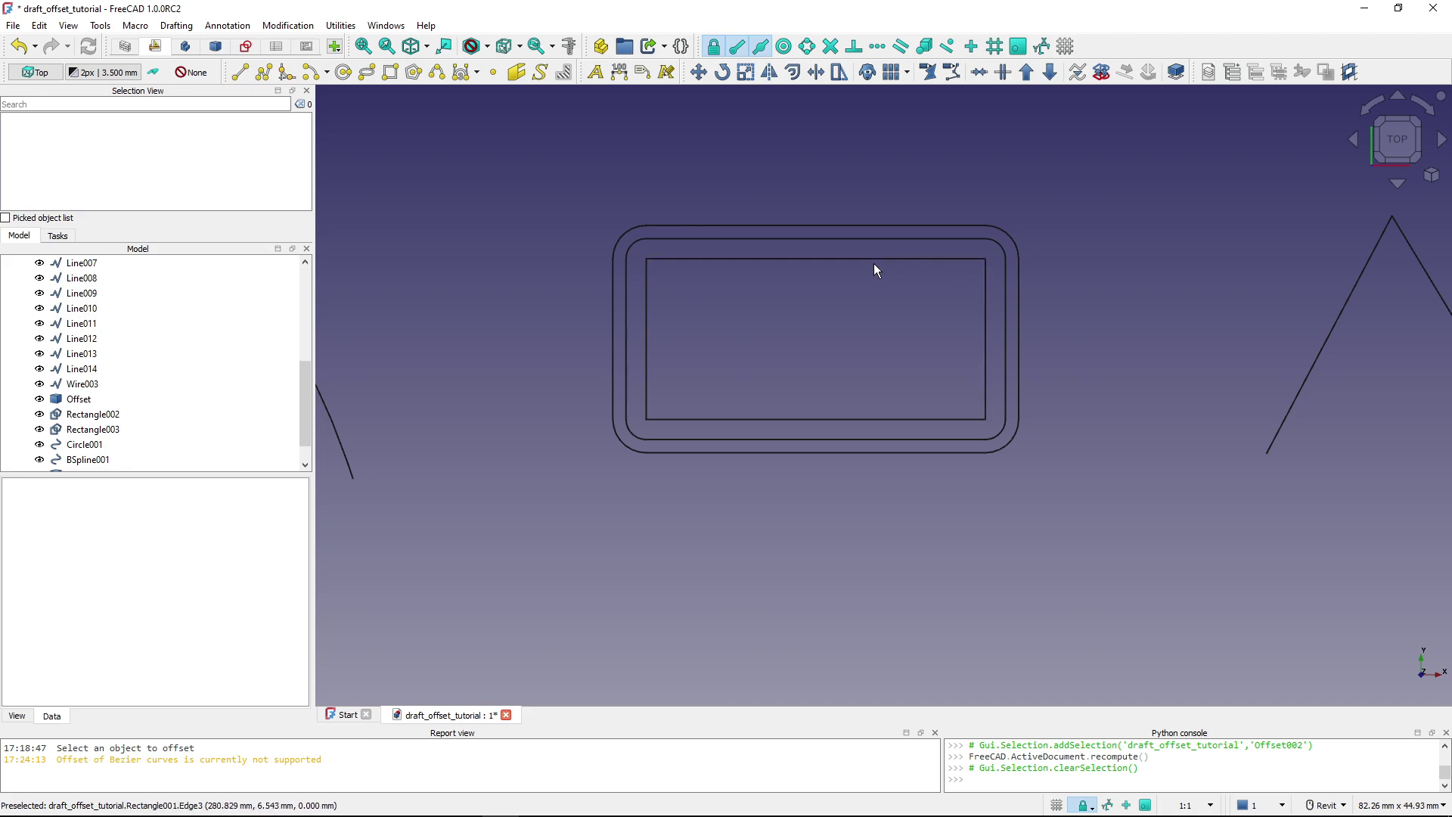
# Create an OCC-style offset copy around the open zigzag wire at a distance of about 3.3 mm
pyautogui.moveTo(1410, 356); pyautogui.dragTo(729, 342, button='middle')
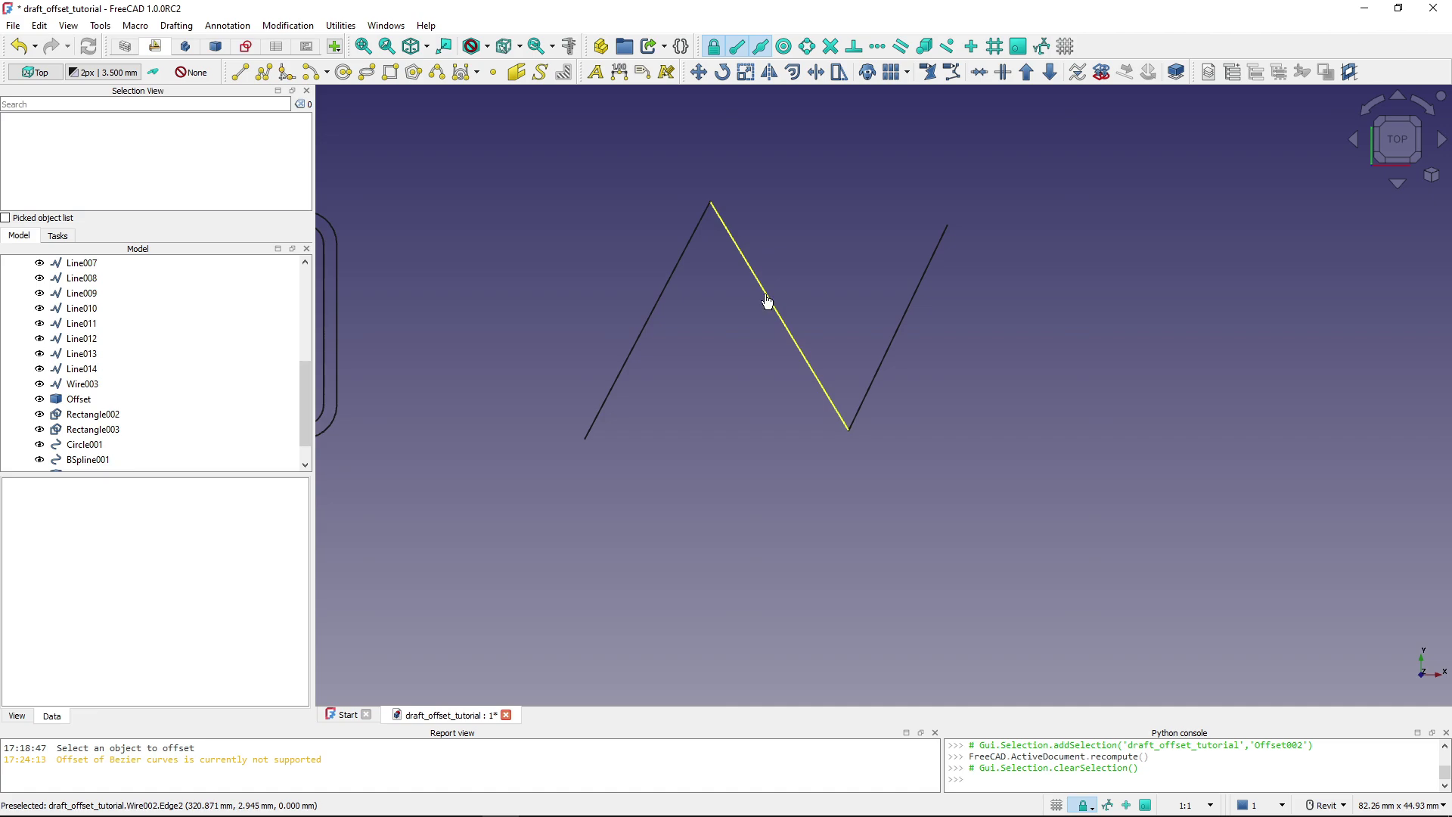
pyautogui.click(767, 301)
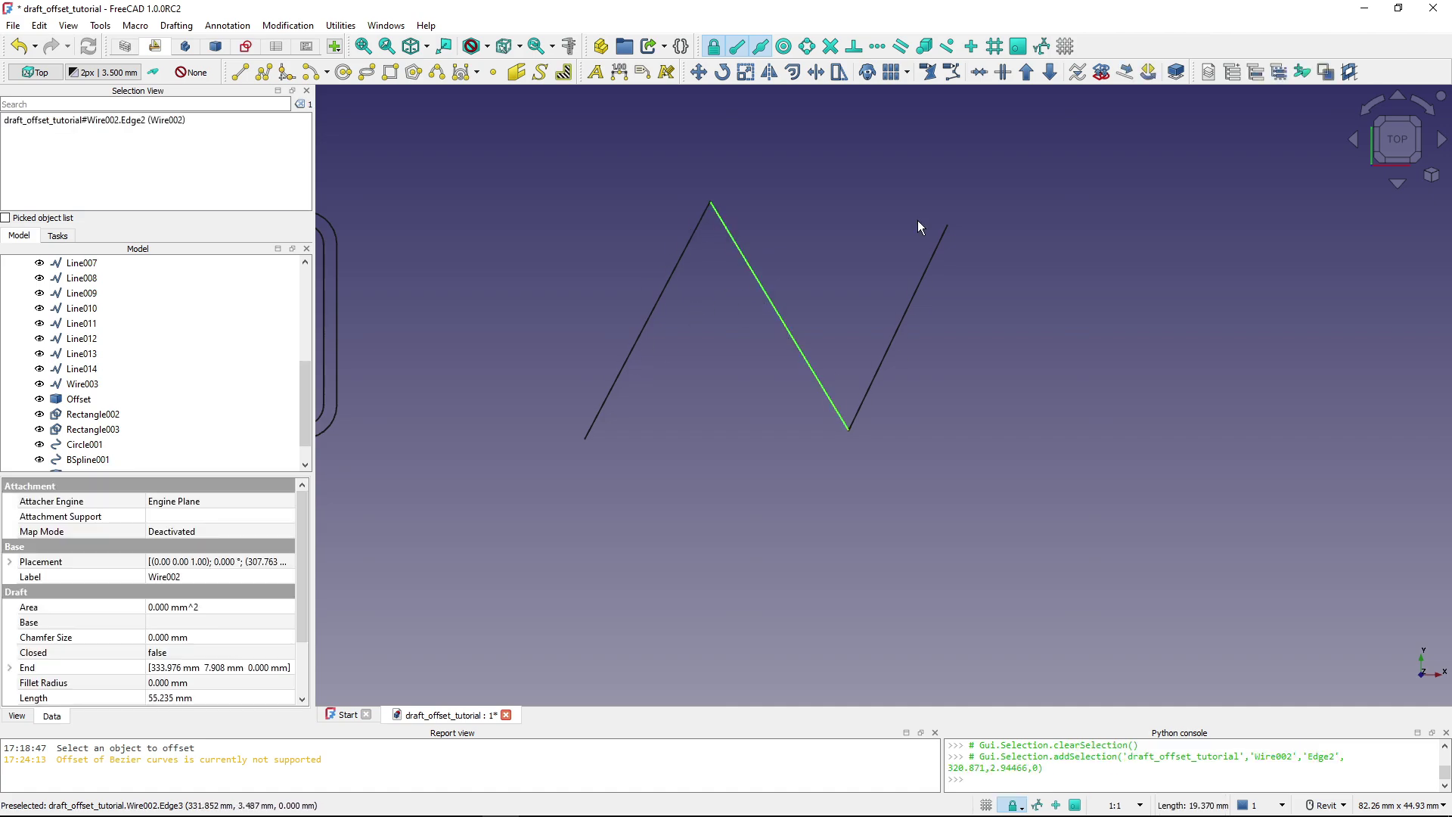
pyautogui.click(794, 76)
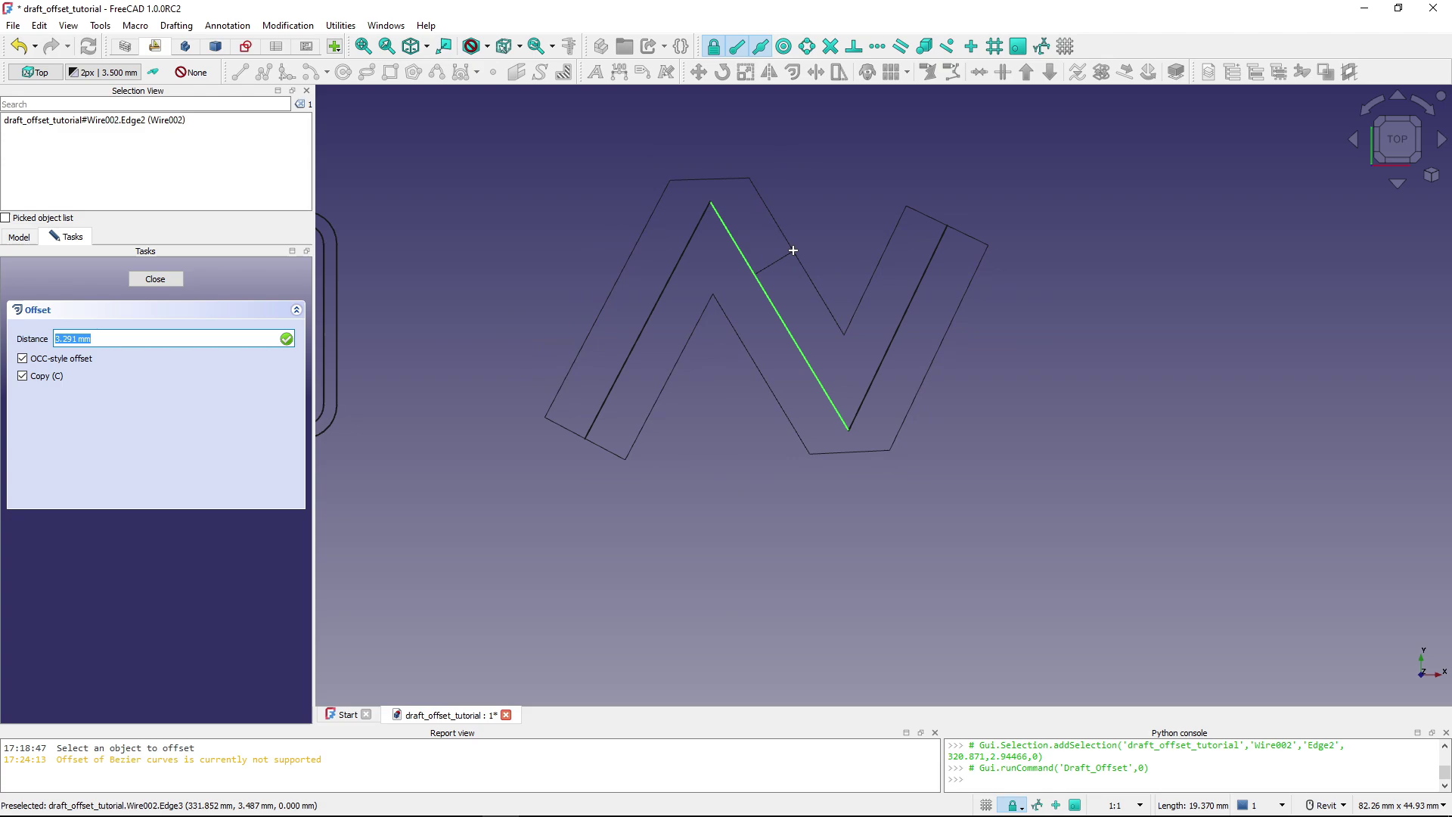
pyautogui.click(792, 250)
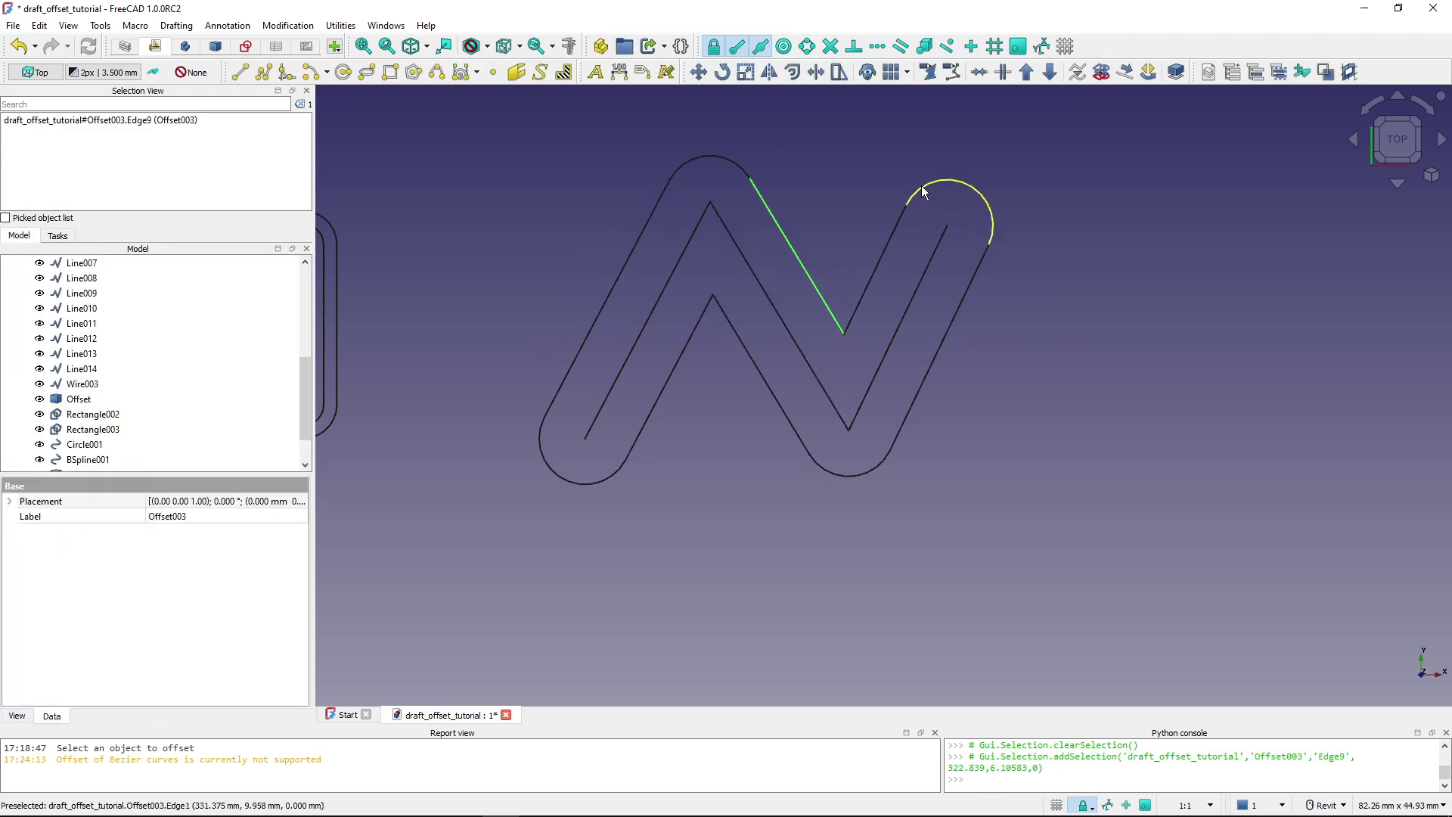